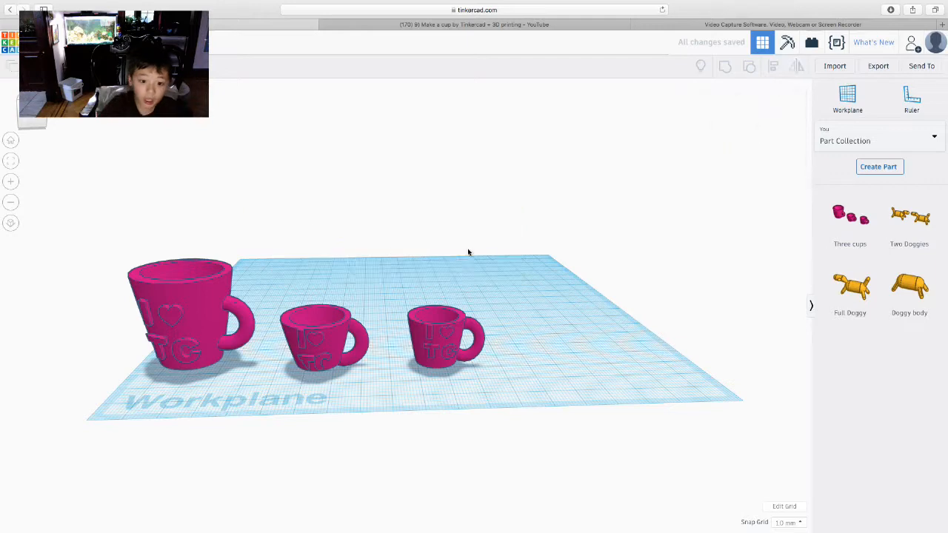
drag(435, 350, 406, 259)
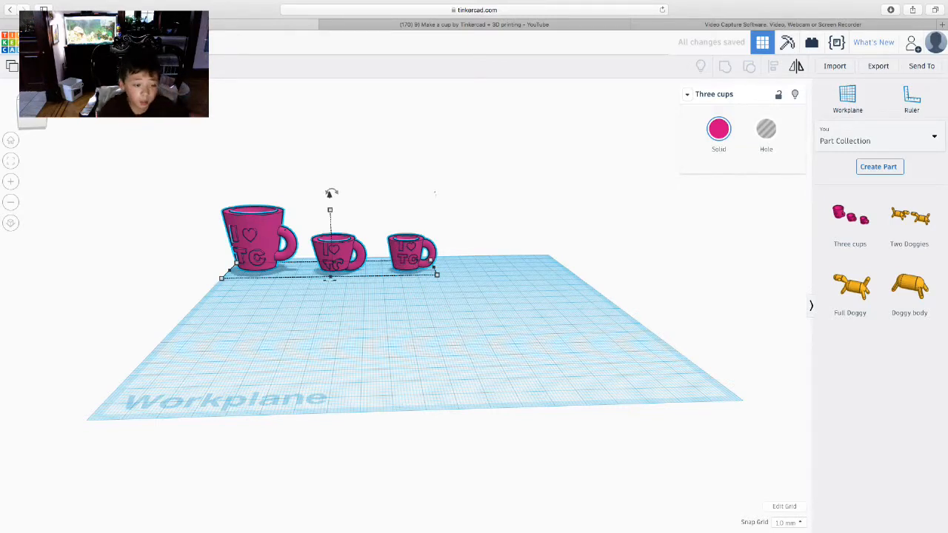
key(ctrl+z)
key(ctrl+z)
key(ctrl+z)
key(ctrl+z)
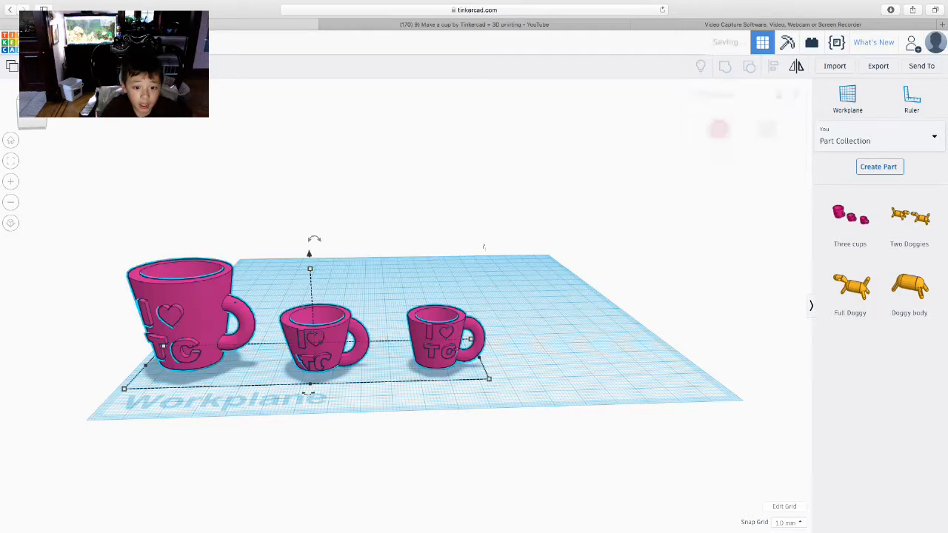
Step: Undo the edit history until the third cup is split into its lettered body, a cup-shaped hole and a blue torus
key(super+z)
key(super+z)
key(super+z)
key(super+z)
key(super+z)
key(super+z)
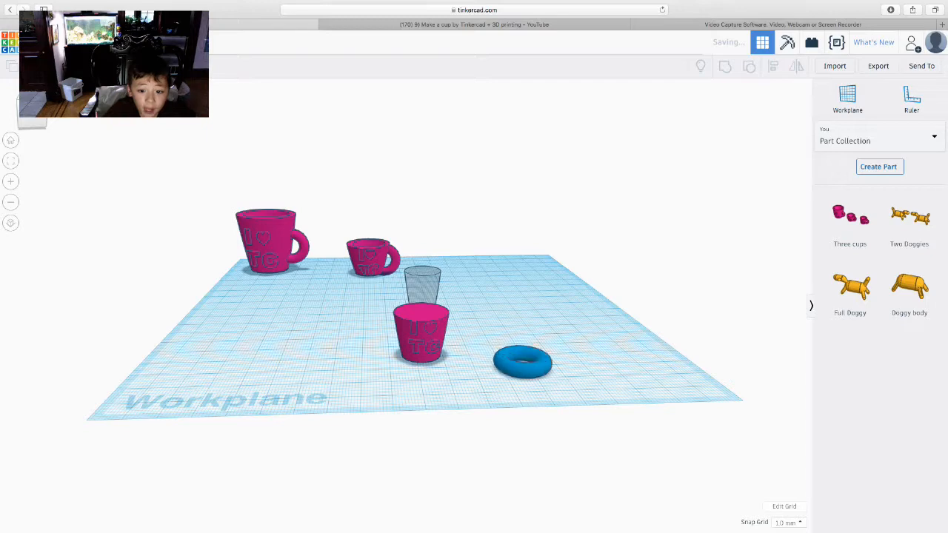
Step: Undo more edits until the third cup's body is plain and its pink lettering stands separately beside it
key(super+z)
key(super+z)
key(super+z)
key(super+z)
key(super+z)
key(super+z)
key(super+z)
key(super+z)
key(super+z)
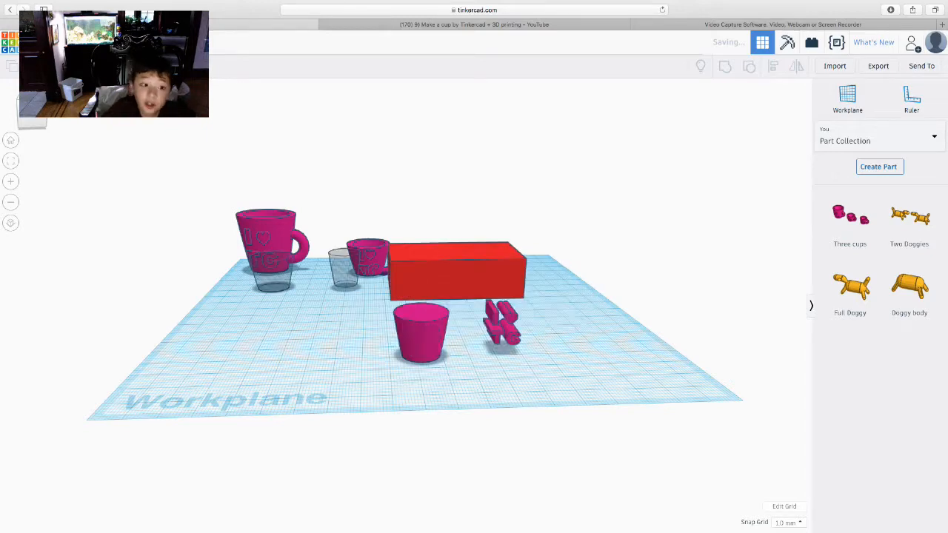
Step: Undo back to the stage where the large lettered cup stands in front and its blue torus handle is detached
key(super+z)
key(super+z)
key(super+z)
key(super+z)
key(super+z)
key(super+z)
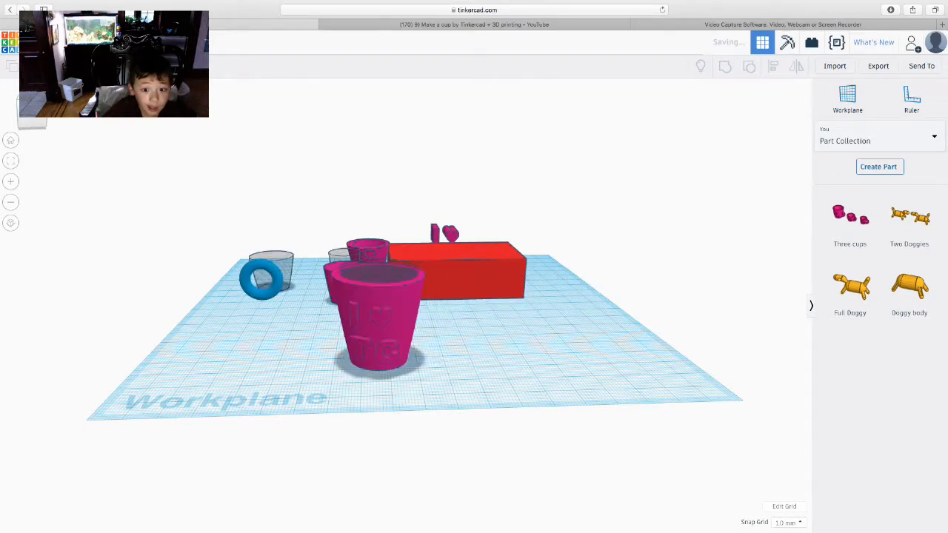
Step: Undo the large cup's lettering and cutting steps until its separate letters, blue handle and the huge box hole are back
key(super+z)
key(super+z)
key(super+z)
key(super+z)
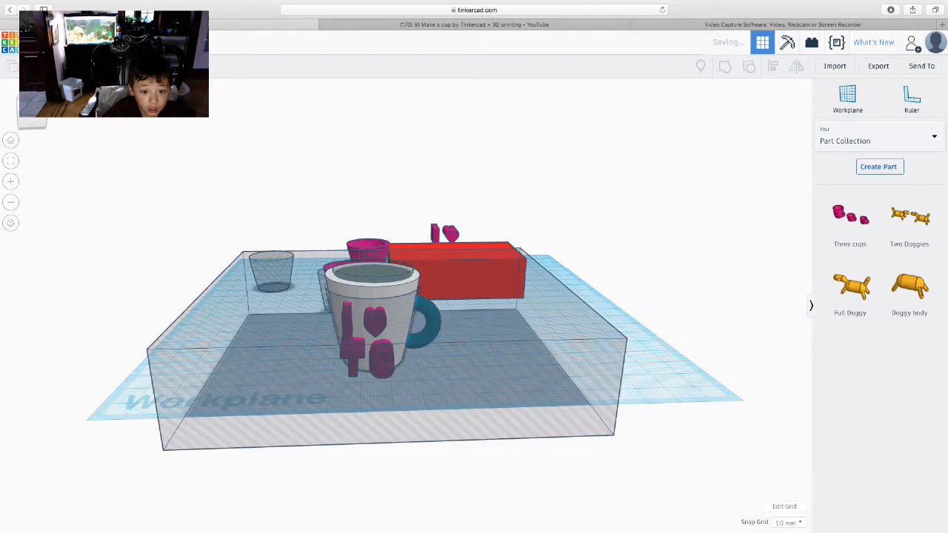
key(super+z)
key(super+z)
key(super+z)
key(super+z)
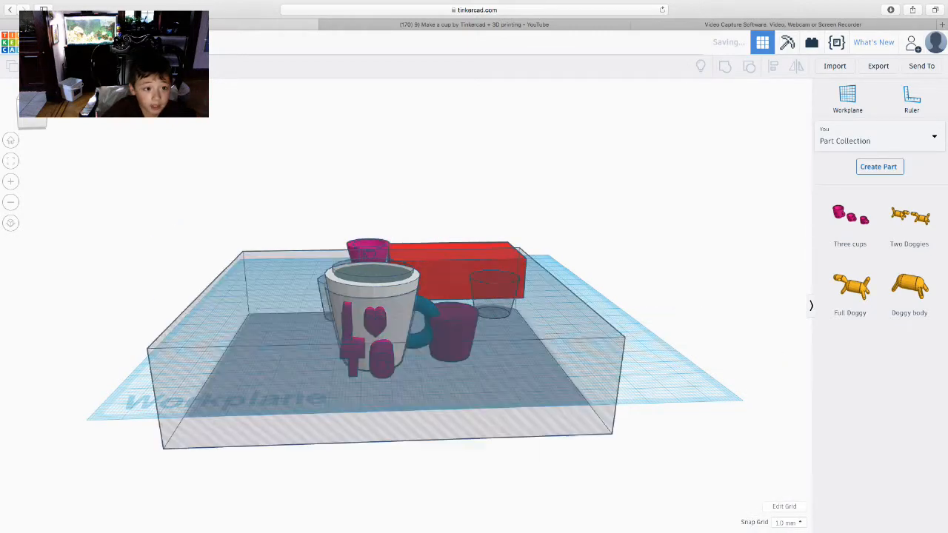
Step: Undo back to the small red box standing beside the pink cup body with its overlapping hole copies
key(super+z)
key(super+z)
key(super+z)
key(super+z)
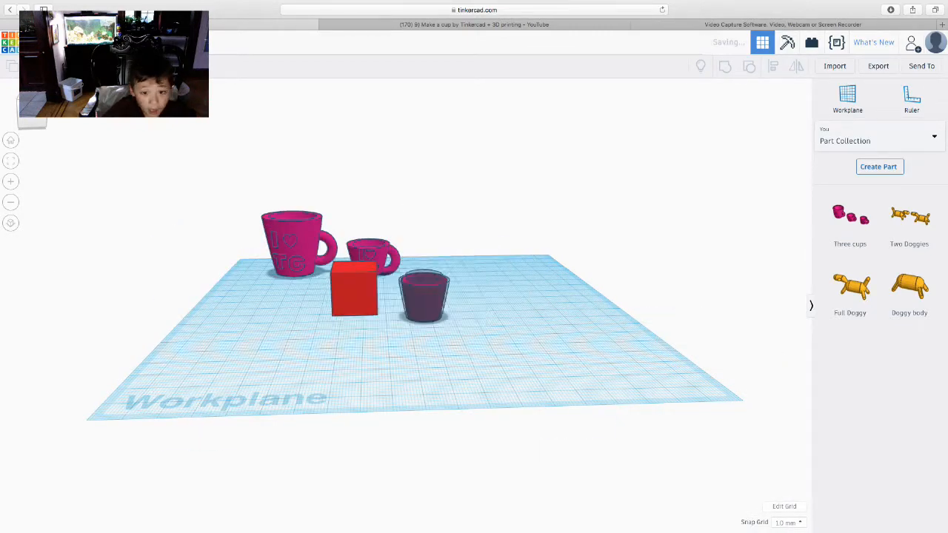
Step: Undo the remaining construction of the third cup until only the two finished mugs are left on the workplane
key(super+z)
key(super+z)
key(super+z)
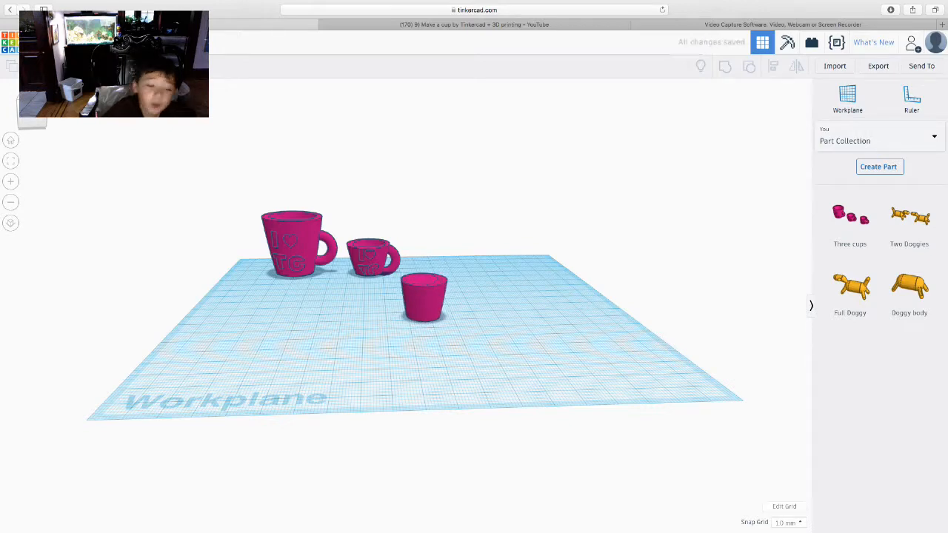
key(super+z)
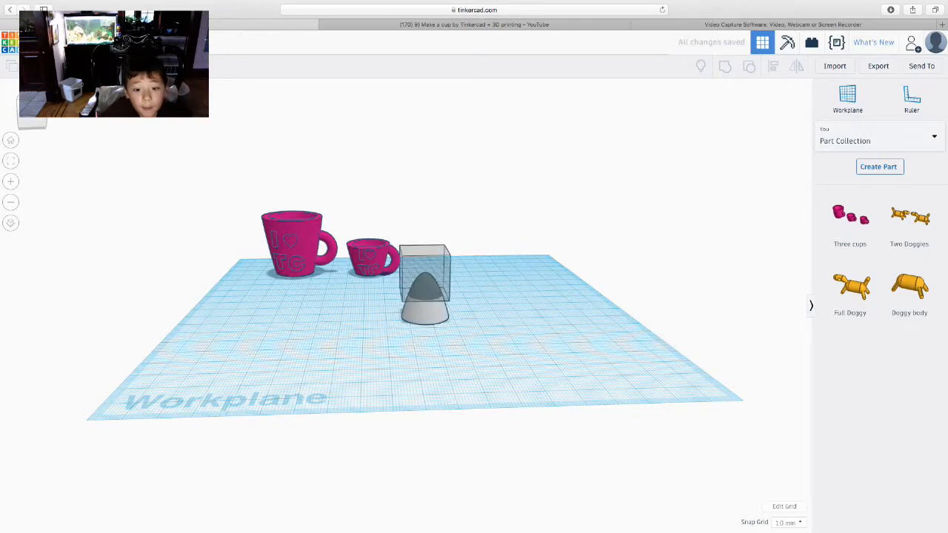
key(super+z)
key(super+z)
key(super+z)
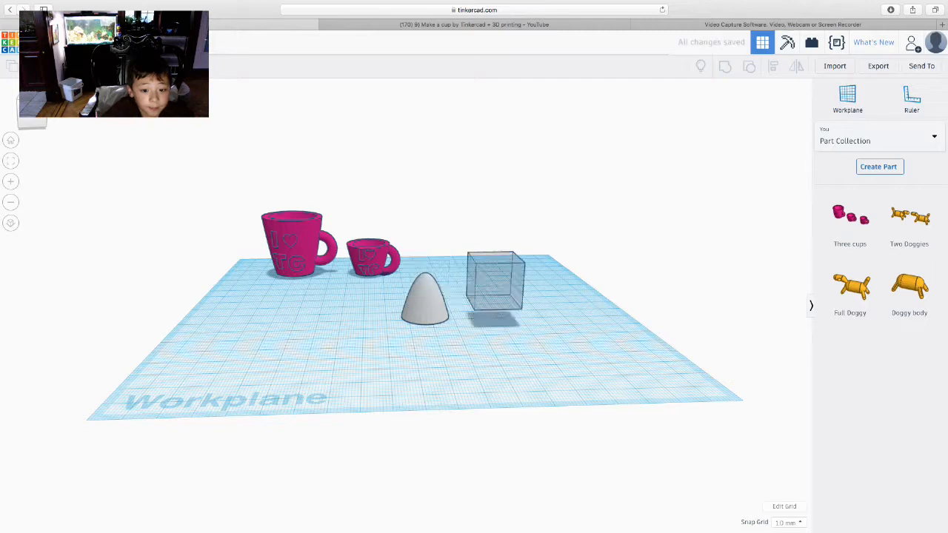
key(super+z)
key(super+z)
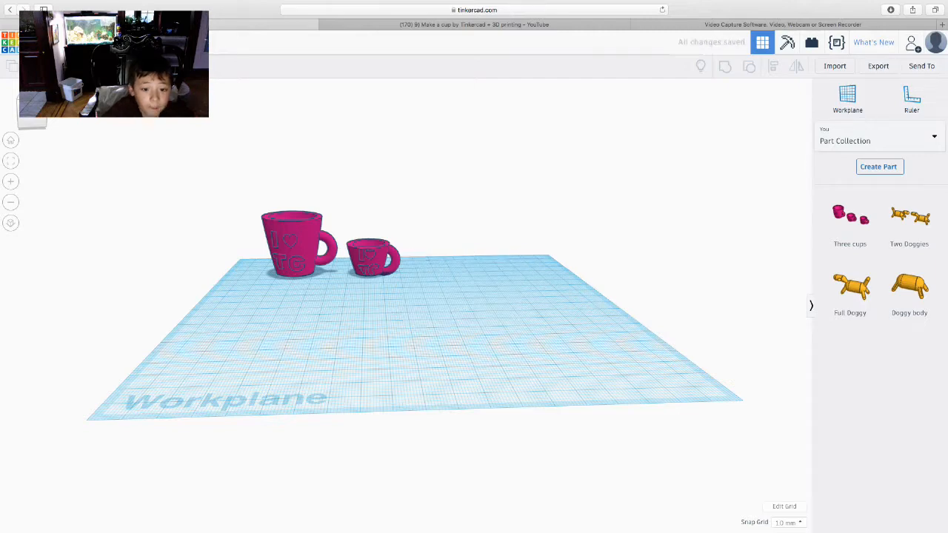
Step: Switch the shape library to Basic Shapes and restore the white paraboloid on the workplane
click(838, 146)
click(849, 177)
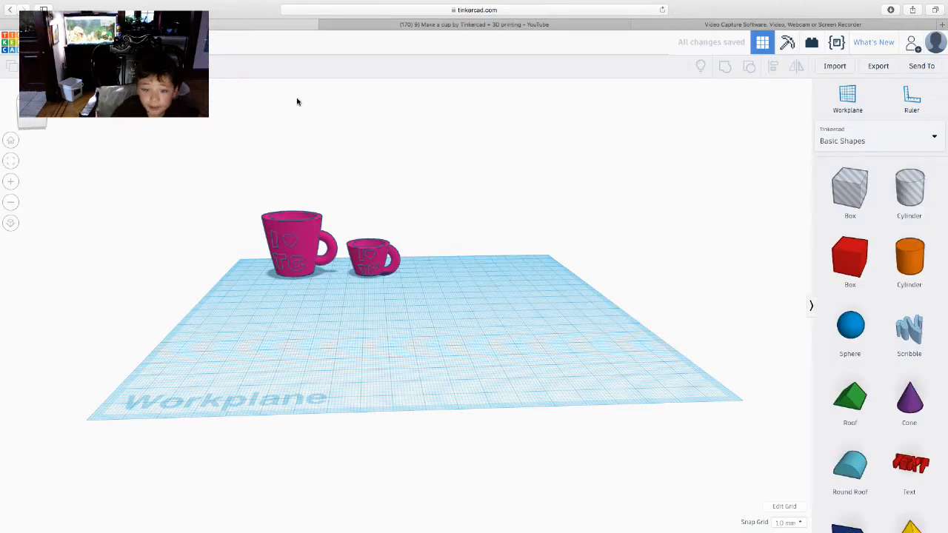
key(super+z)
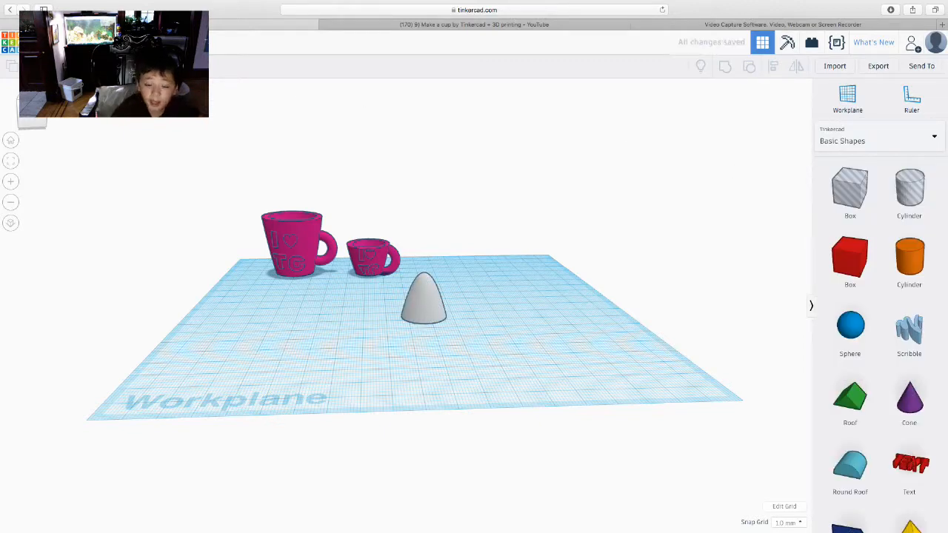
scroll(908, 372, down, 3)
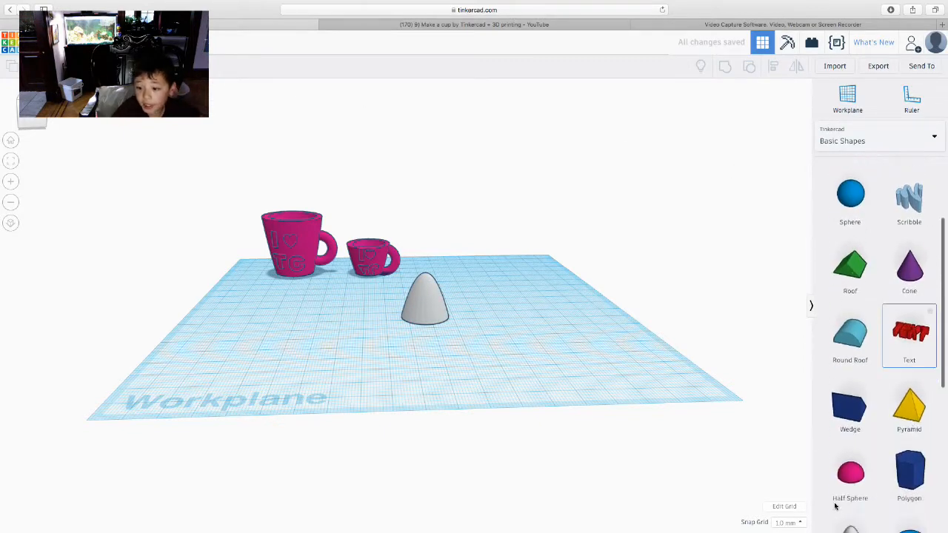
scroll(854, 400, up, 3)
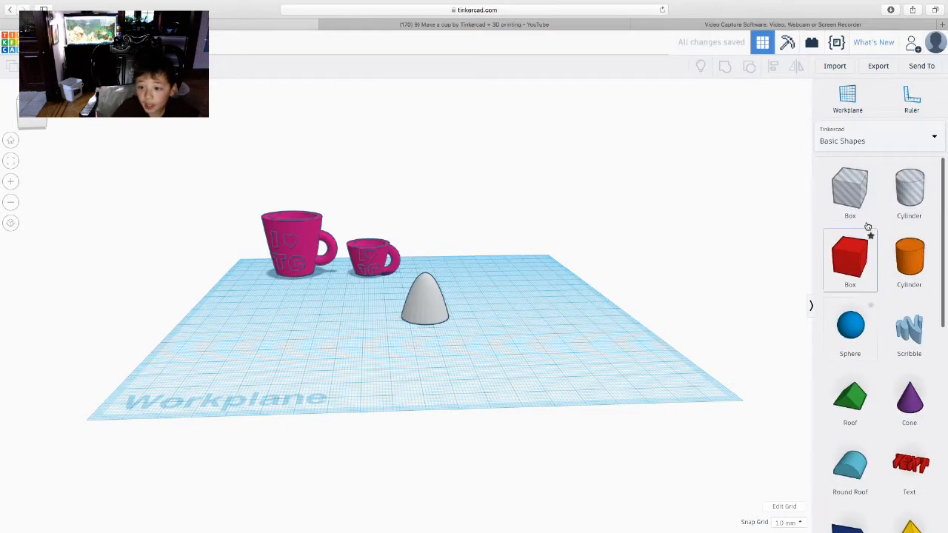
Step: Redo placing the box hole over the paraboloid's upper half and grouping them to cut off the tip
key(super+shift+z)
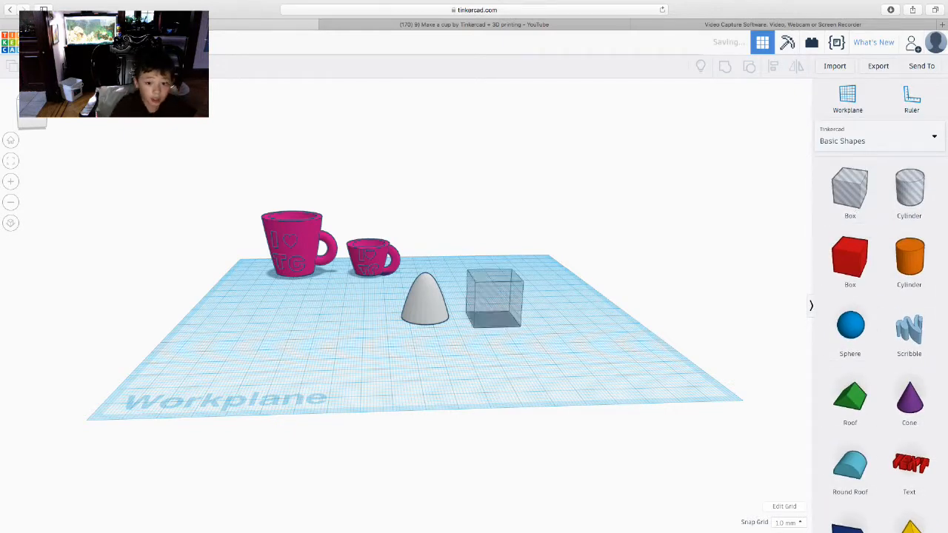
key(super+shift+z)
key(super+shift+z)
key(super+shift+z)
key(super+shift+z)
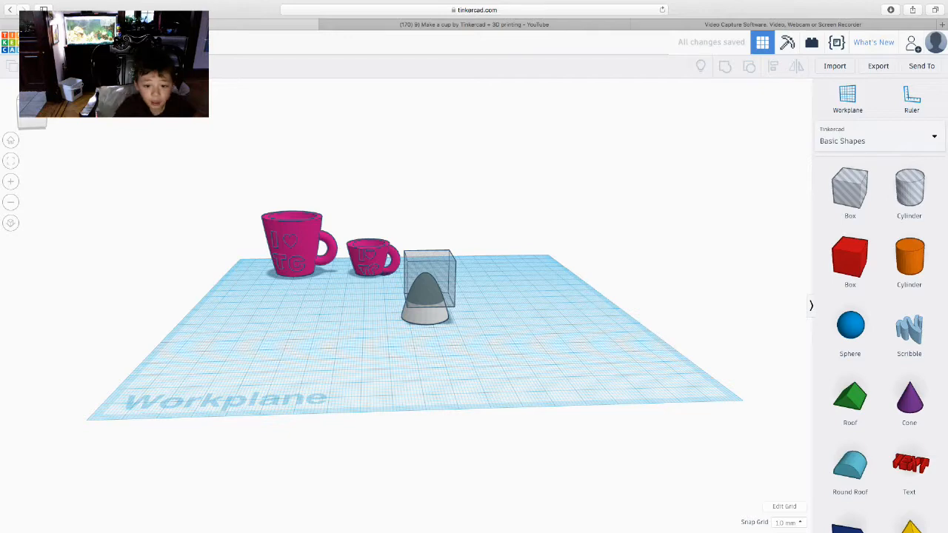
key(super+shift+z)
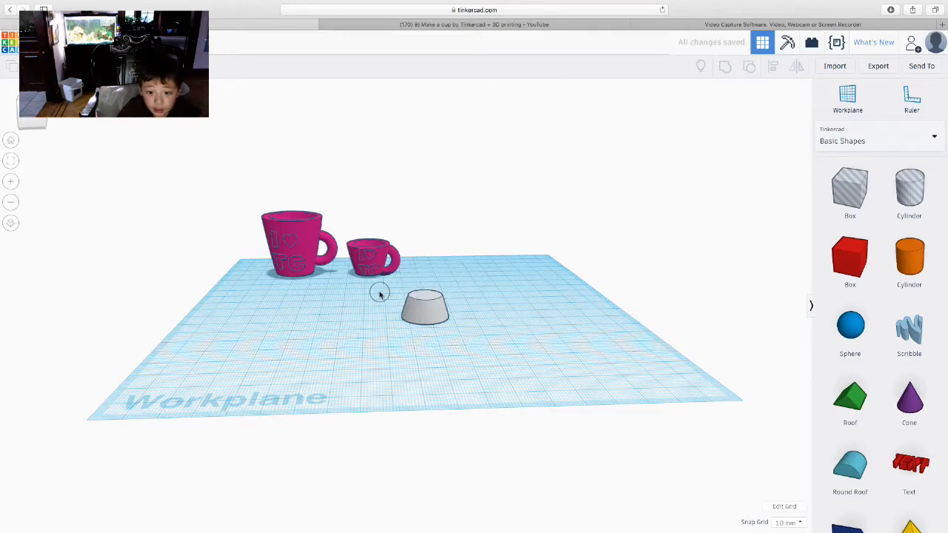
Step: Undo the grouping to show the paraboloid and box hole selected together, and redo the cut
drag(379, 290, 515, 352)
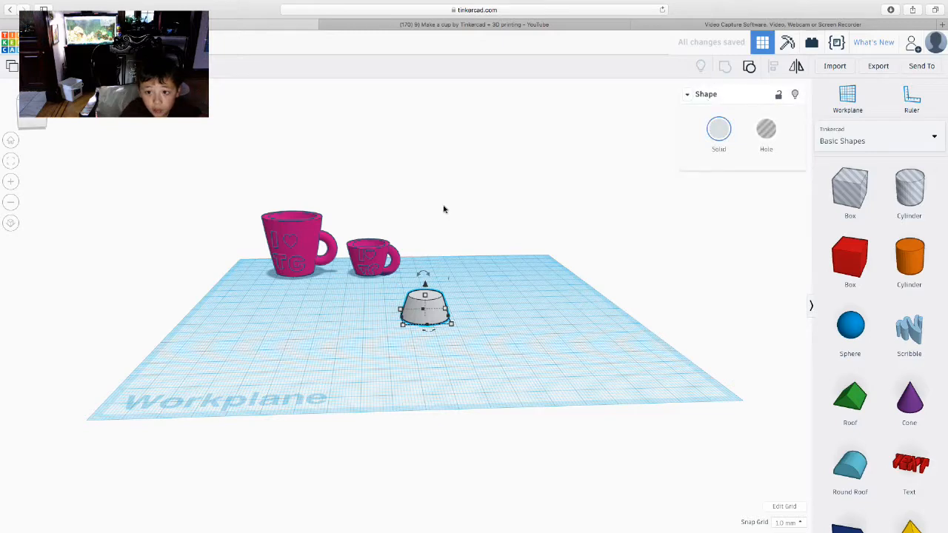
key(super+z)
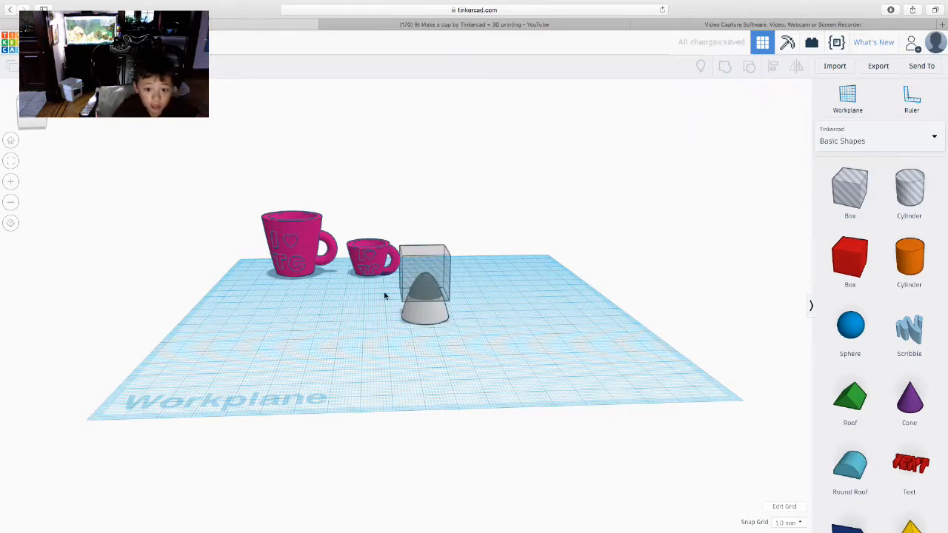
drag(393, 288, 467, 325)
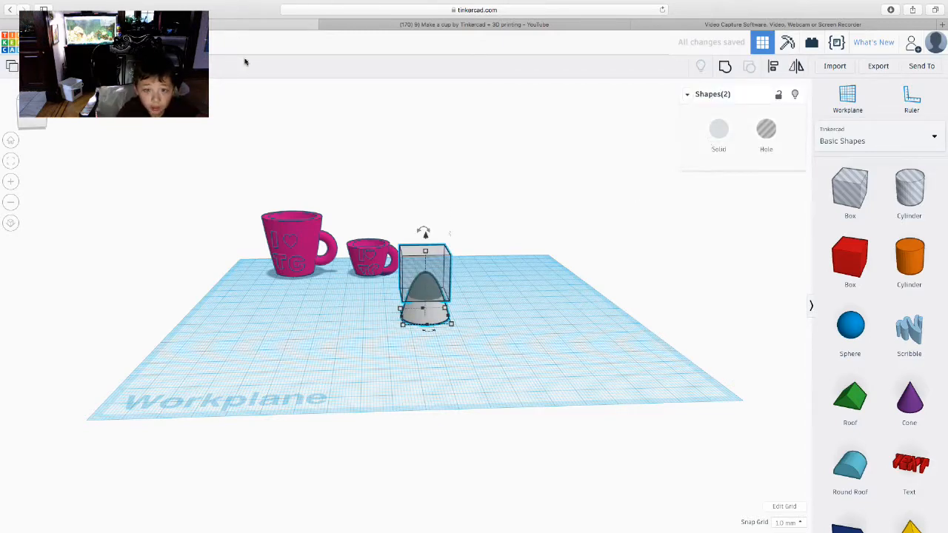
click(217, 359)
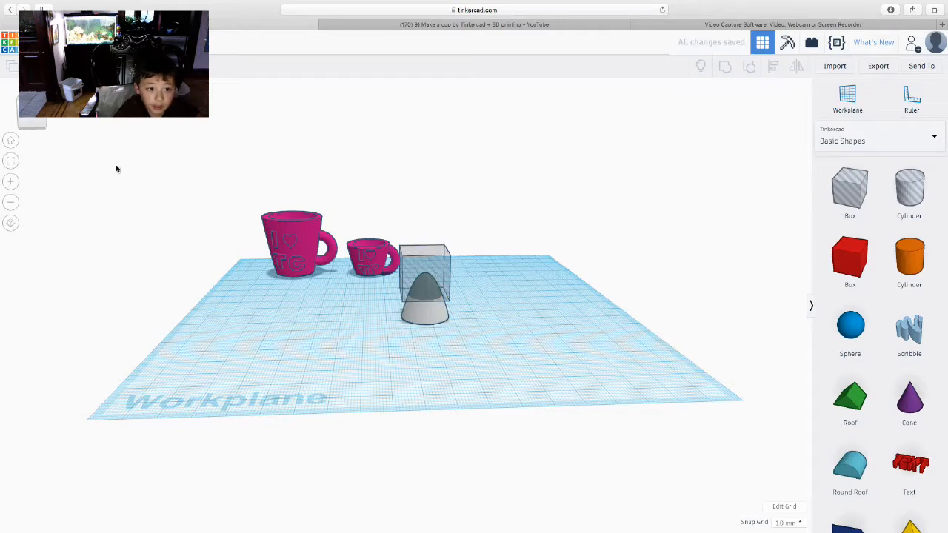
key(super+shift+z)
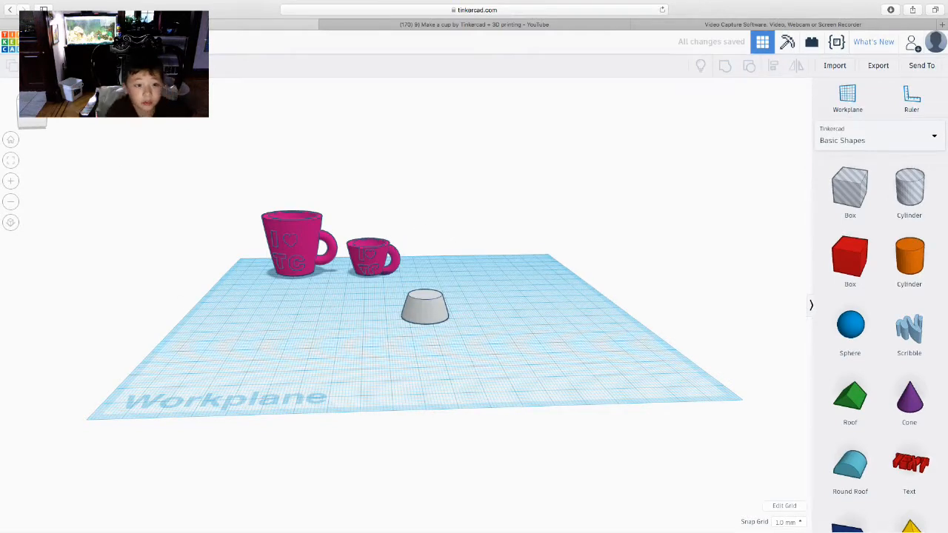
Step: Redo flipping the cut paraboloid upside down, making it taller and coloring it pink as the cup body
key(super+shift+z)
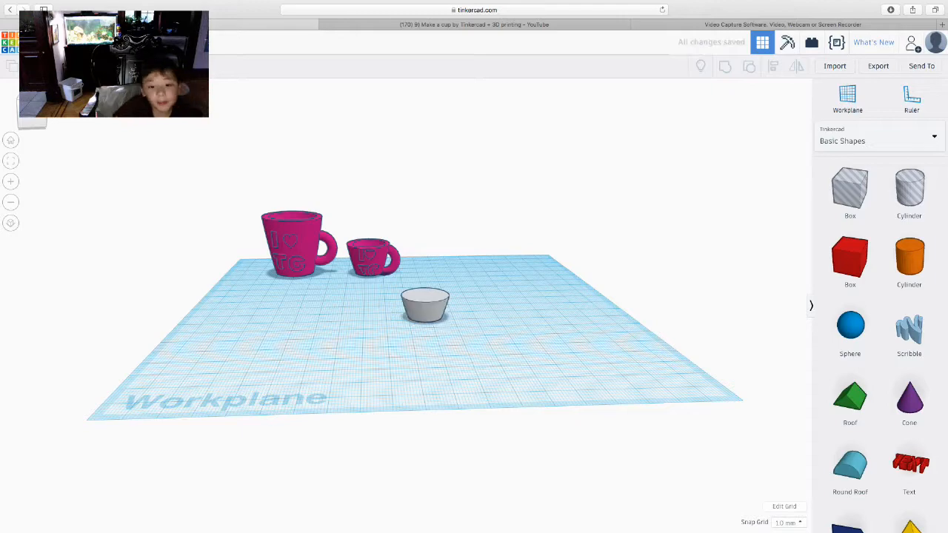
key(super+shift+z)
key(super+shift+z)
key(super+shift+z)
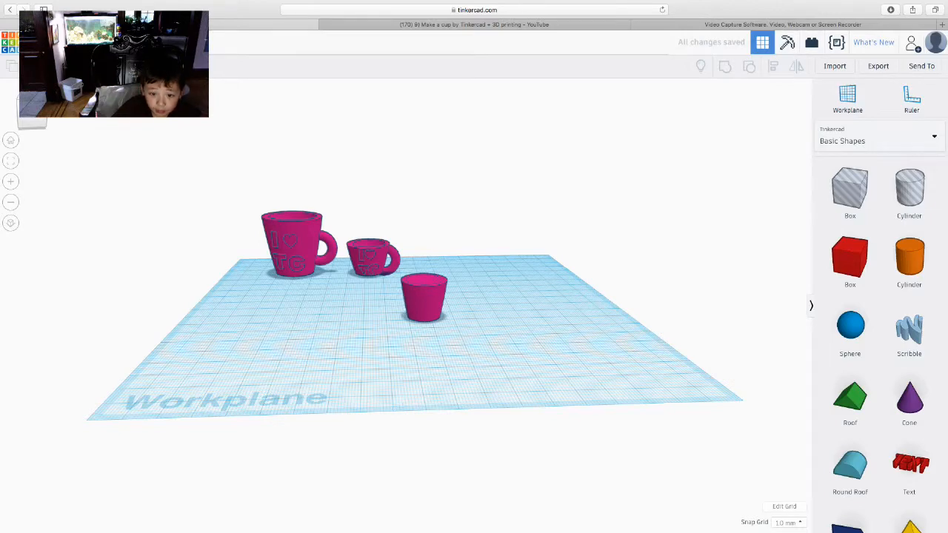
Step: Redo the smaller raised copy inside the pink cup body and its conversion to a hole
key(super+z)
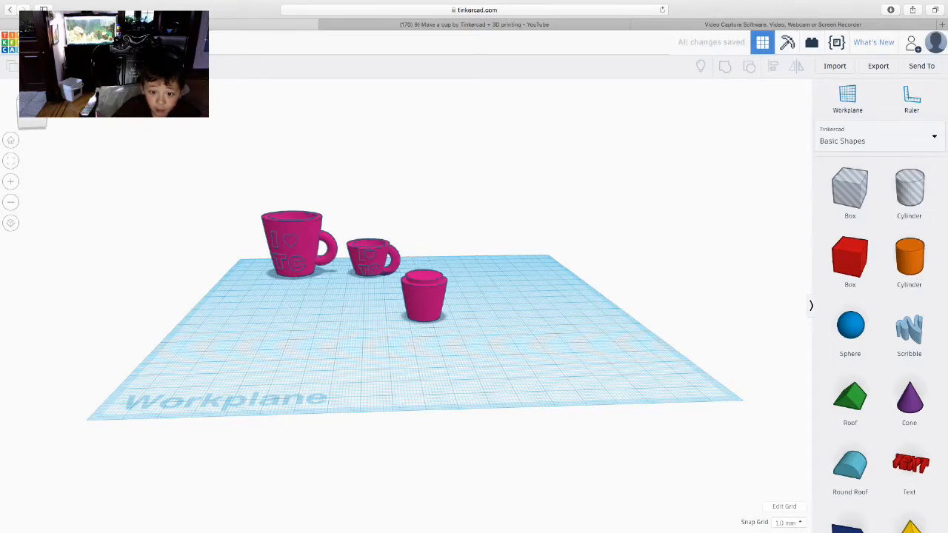
key(super+shift+z)
key(super+shift+z)
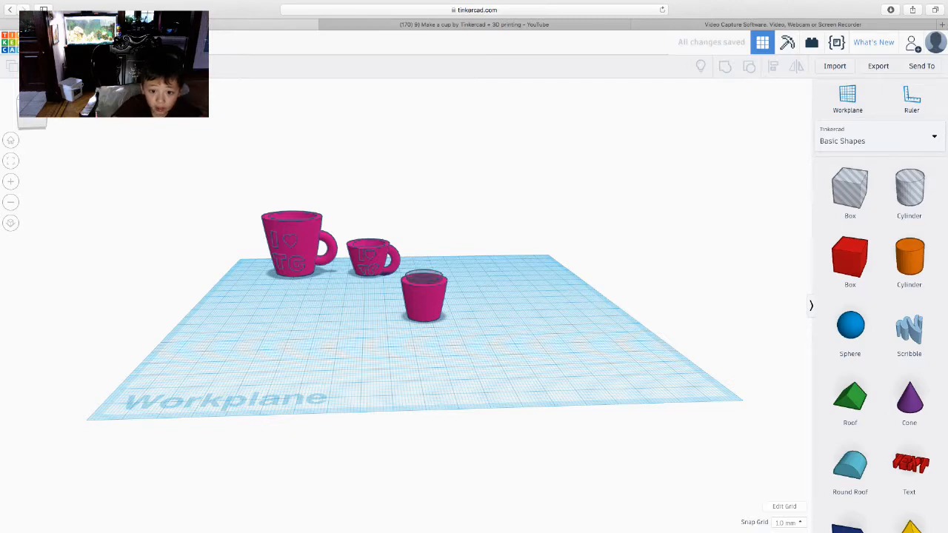
Step: Redo the larger copy around the pink cup body and its conversion to a hole
key(super+shift+z)
key(super+shift+z)
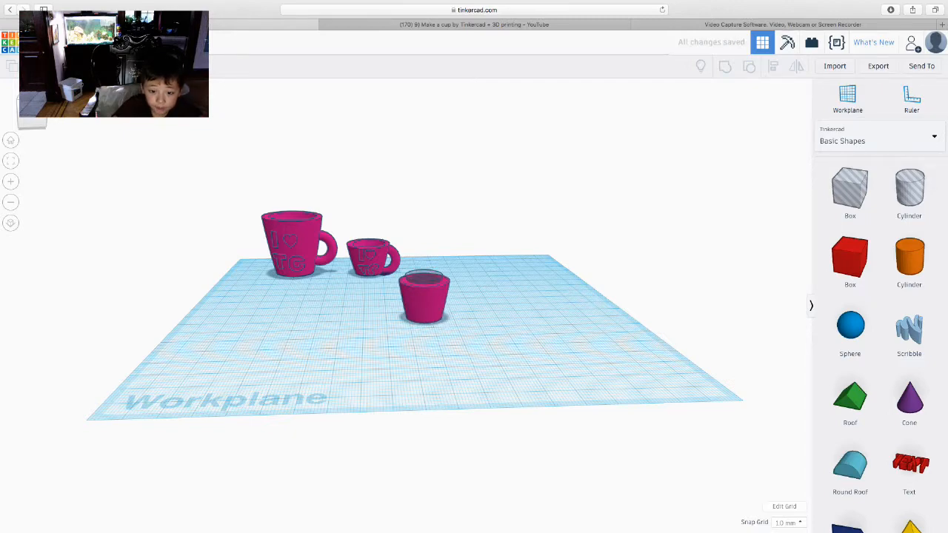
key(super+shift+z)
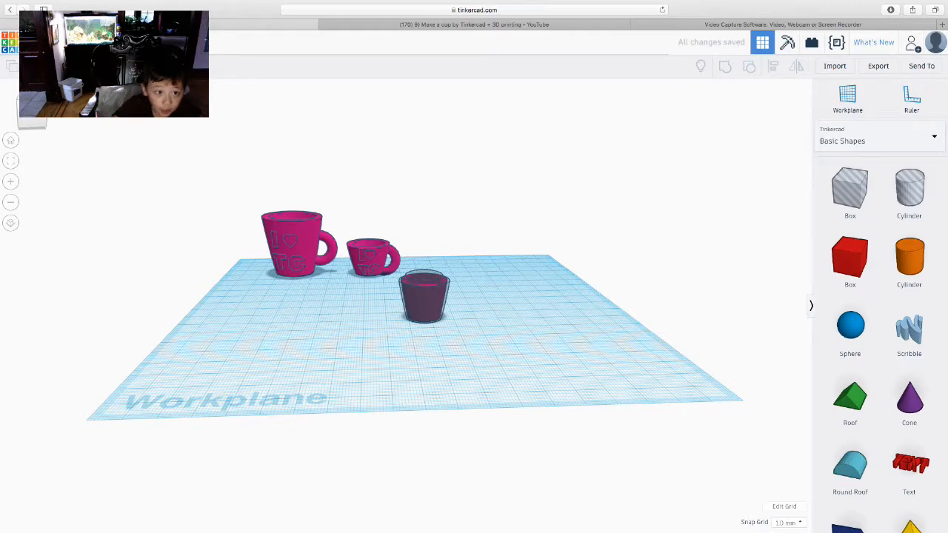
Step: Redo adding the long red box behind the cup and moving the two cup-shaped holes to either side of the body
key(super+shift+z)
key(super+shift+z)
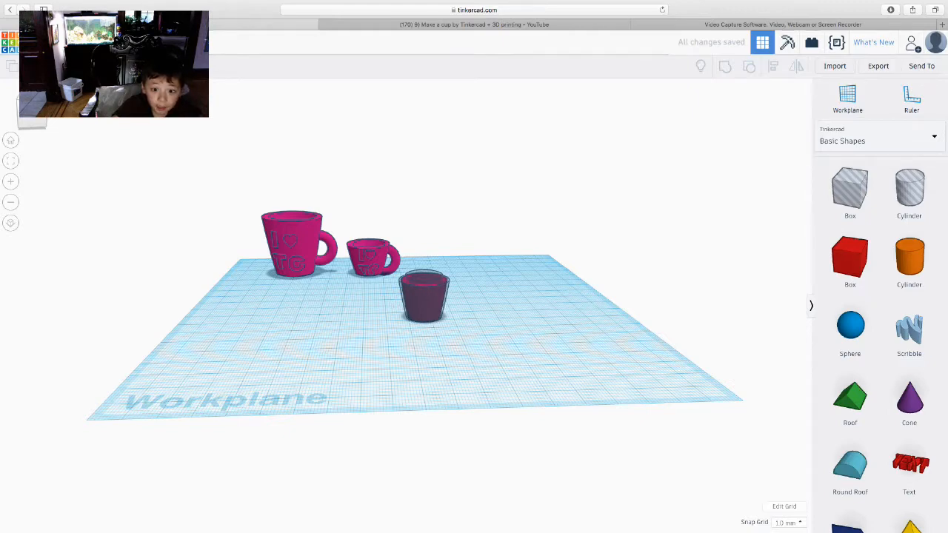
key(super+shift+z)
key(super+shift+z)
key(super+shift+z)
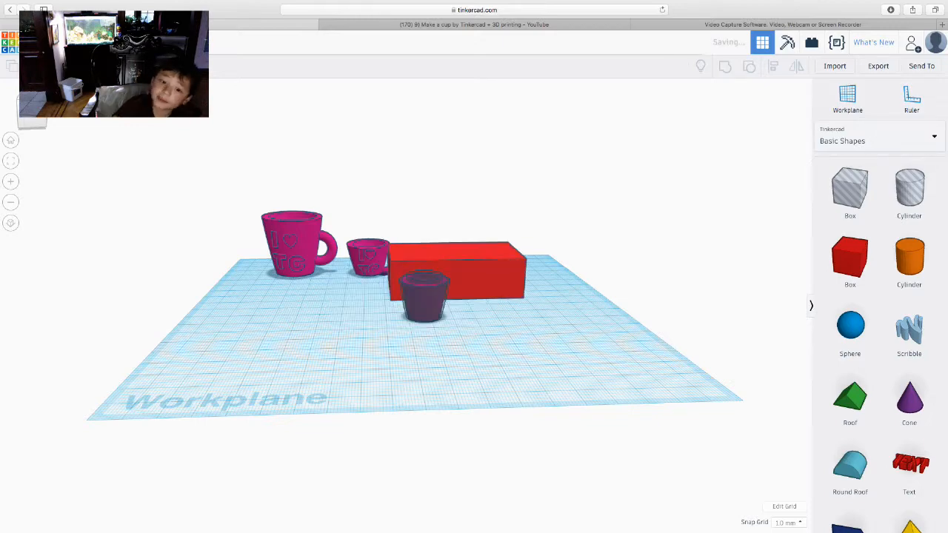
key(super+shift+z)
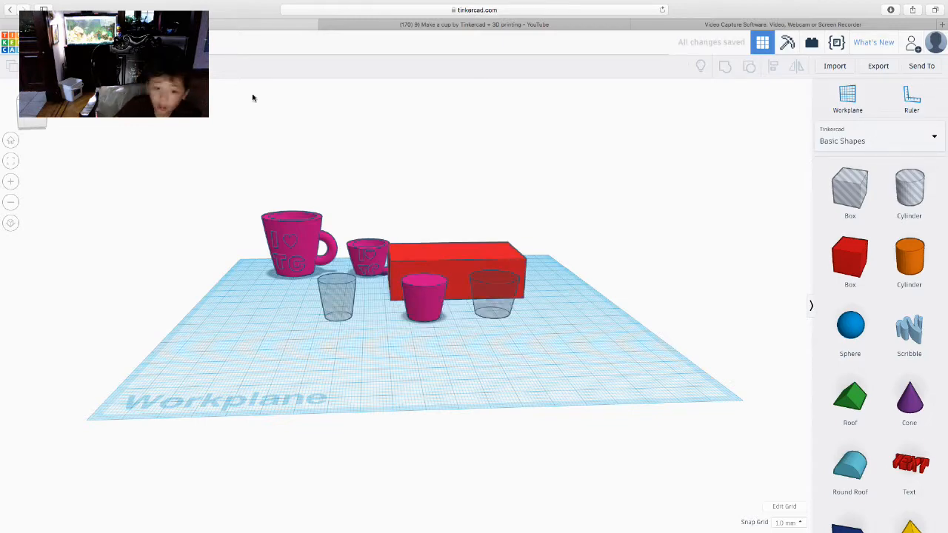
Step: Select the smaller and the larger cup-shaped hole in turn to examine them beside the pink body
click(338, 298)
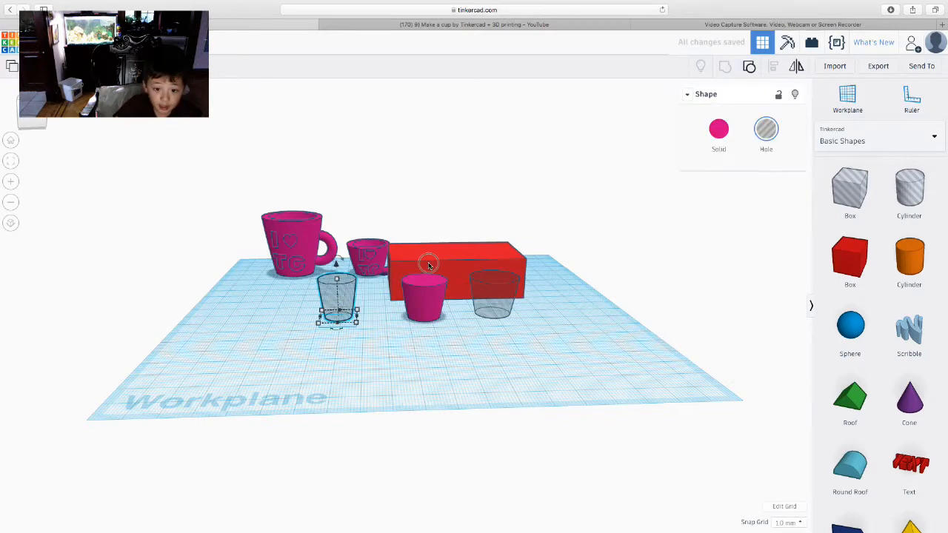
click(482, 289)
click(503, 302)
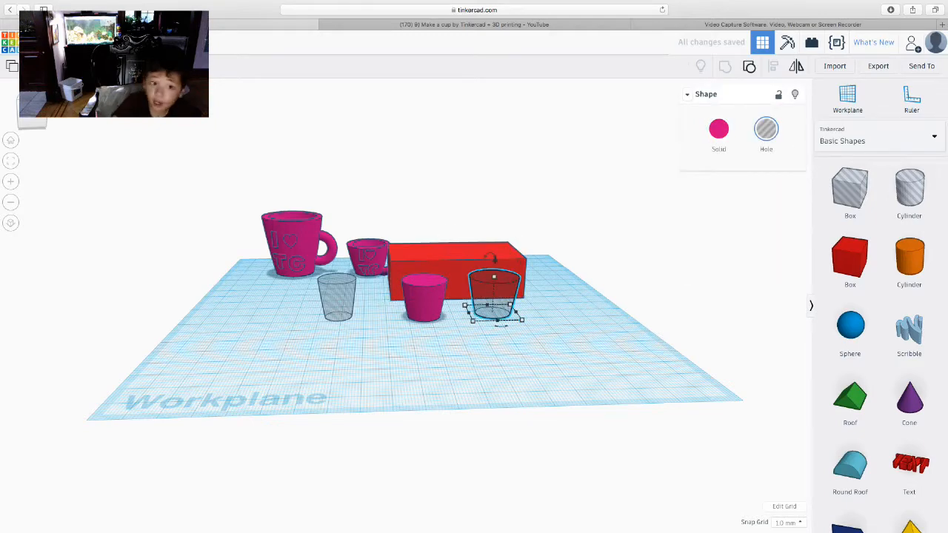
Step: Redo moving the solid pink cup body forward and bringing the large mug to the front with its blue handle ungrouped
click(245, 271)
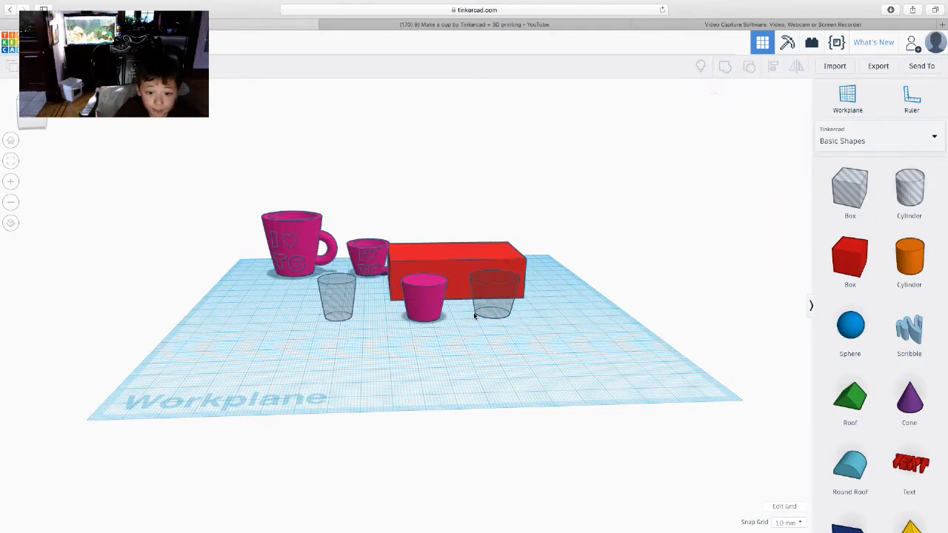
key(super+z)
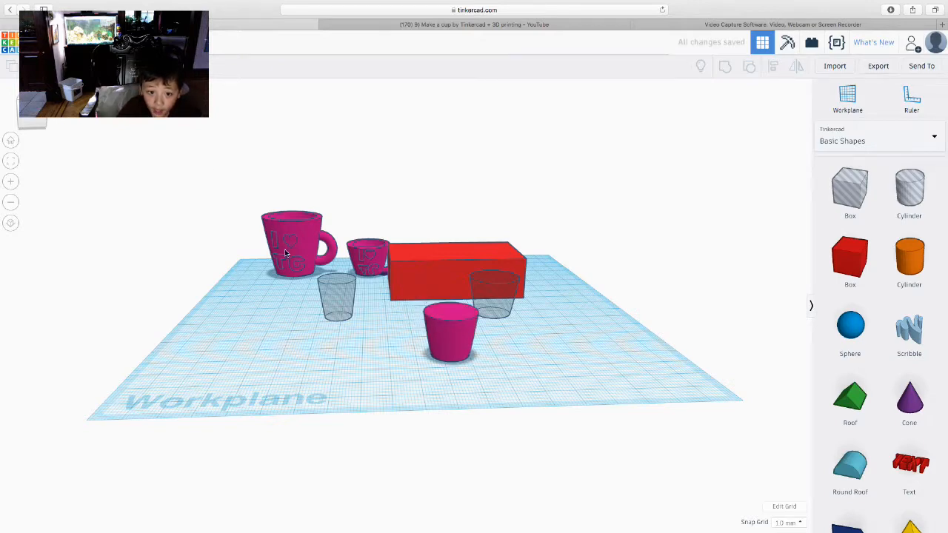
key(super+z)
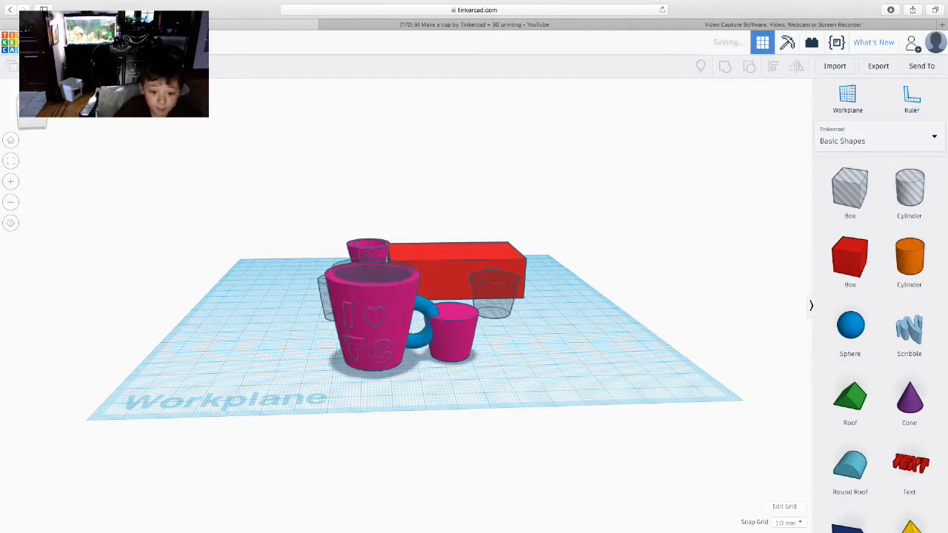
Step: Redo ungrouping the large mug's letters and box-shaped hole and placing a copy of the letters beside the small pink cup body
key(super+z)
key(super+z)
key(super+z)
key(super+z)
key(super+z)
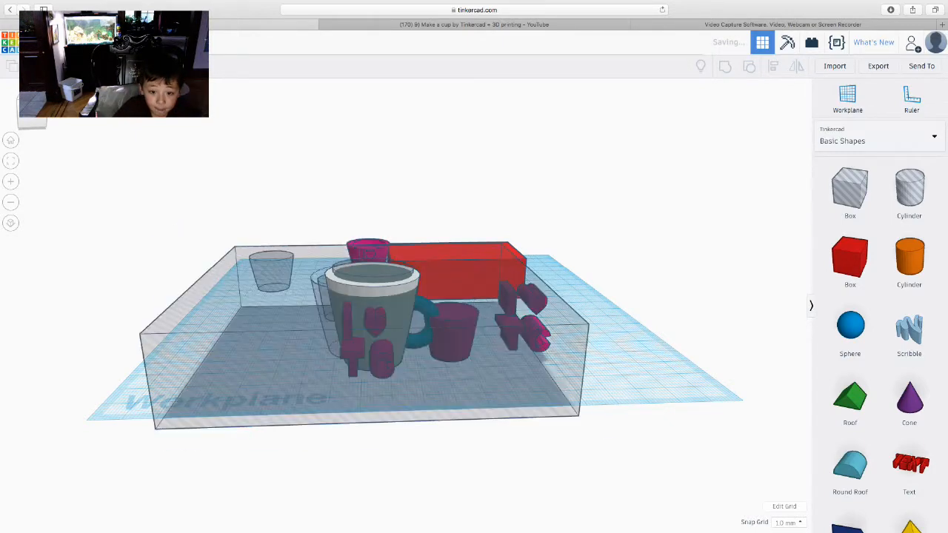
Step: Redo moving the copied letters behind the long red box and the small pink cup body back beside the smaller mug
key(super+z)
key(super+z)
key(super+z)
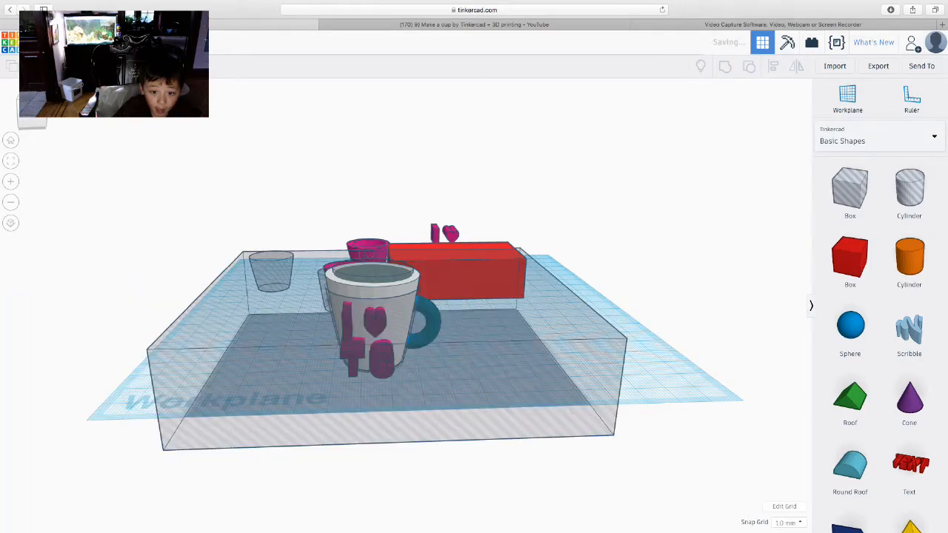
Step: Redo moving the blue torus handle away from the large mug to the far left side of the workplane
key(super+z)
key(super+z)
key(super+z)
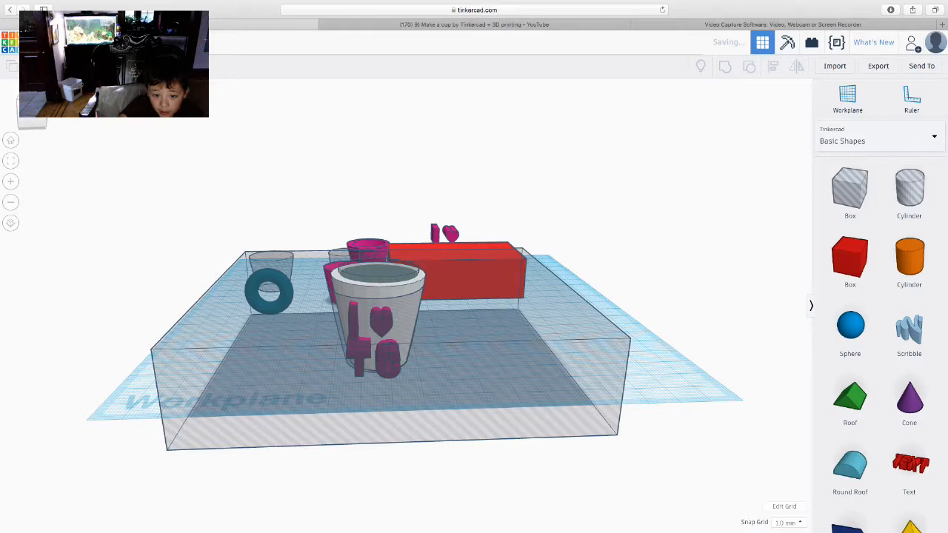
key(super+z)
key(super+z)
key(super+z)
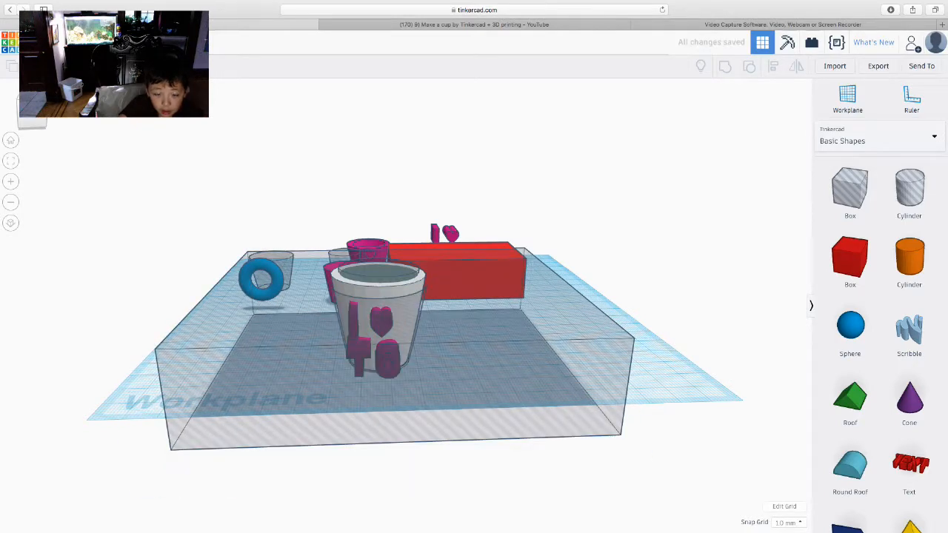
Step: Redo regrouping the lettered large mug body, putting the torus handle back and grouping both into one blue mug
key(super+z)
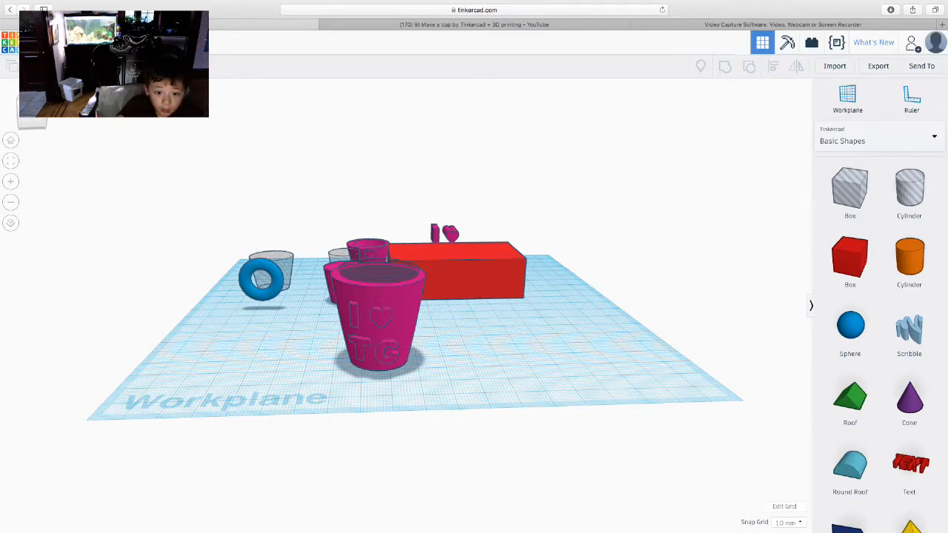
key(super+shift+z)
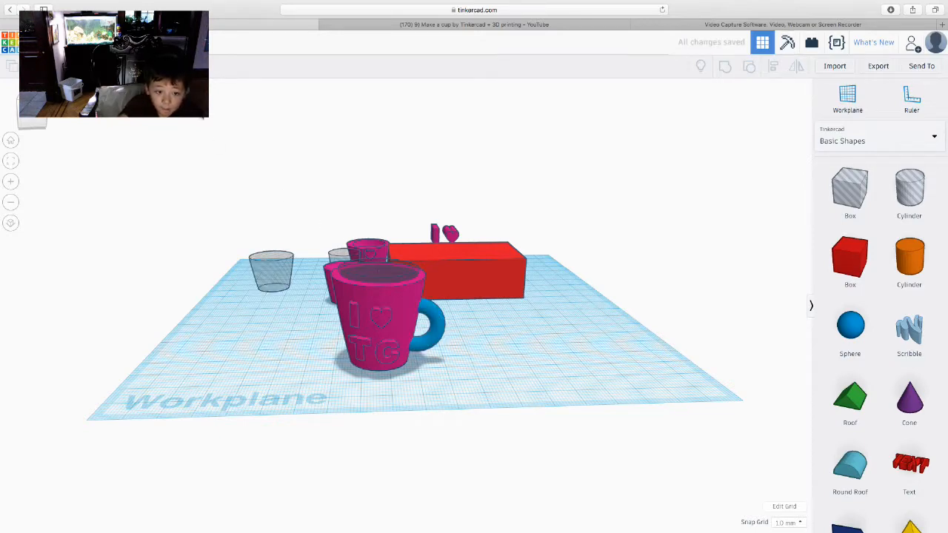
key(super+shift+z)
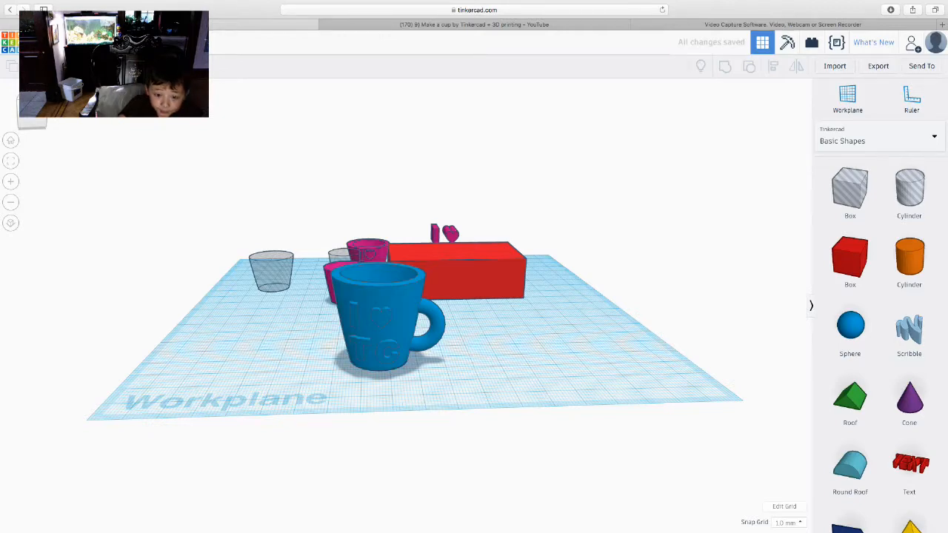
Step: Redo recoloring the large mug pink and moving it to the back left corner of the workplane
key(super+z)
key(super+z)
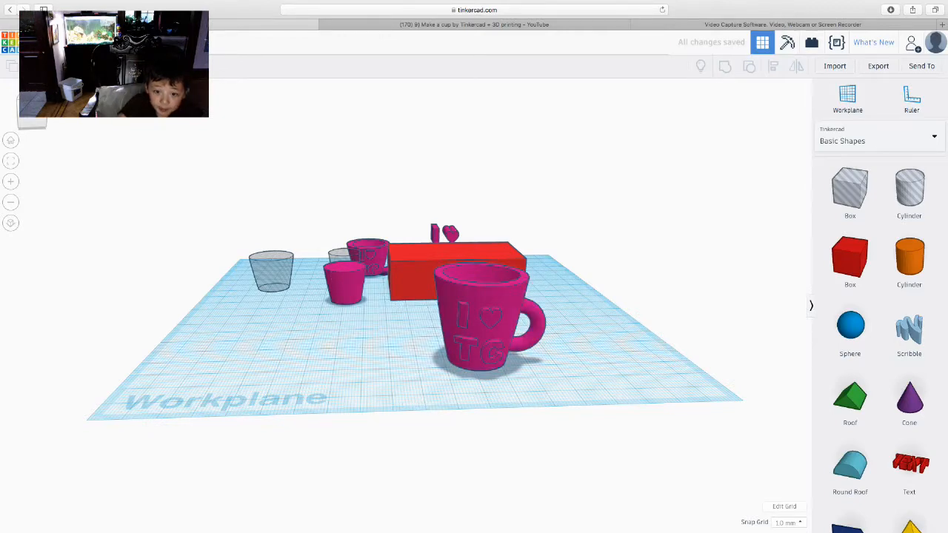
key(super+z)
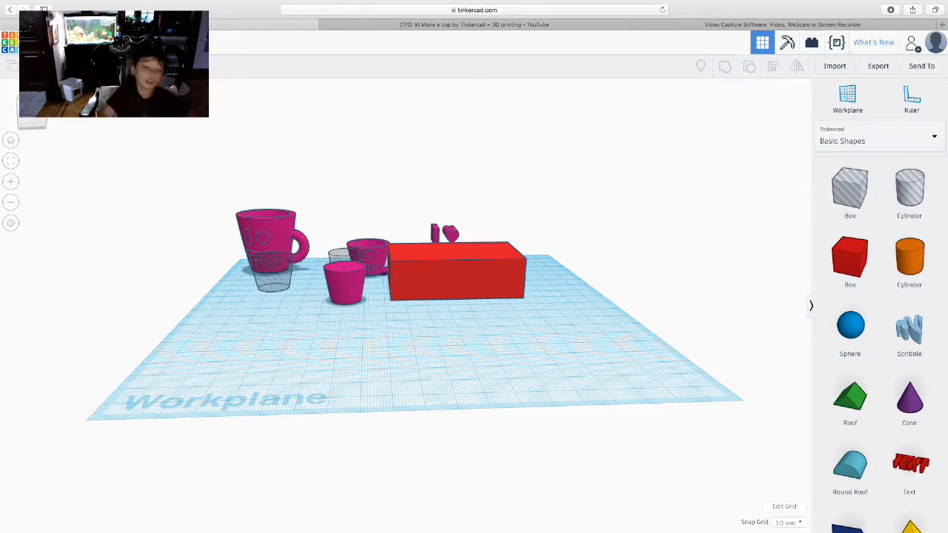
Step: Redo moving the small pink cup body to the front of the workplane and placing the copied letters beside it
key(super+z)
key(super+z)
key(super+z)
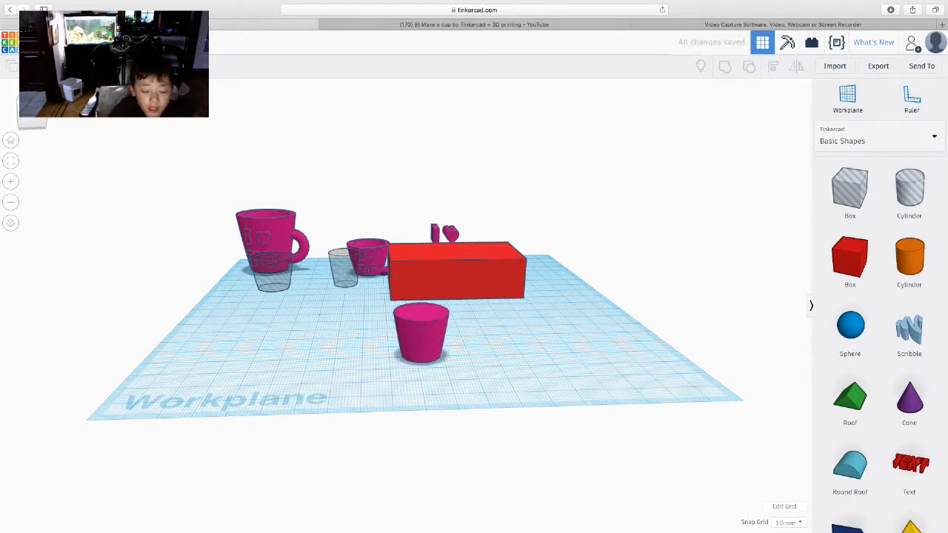
key(super+z)
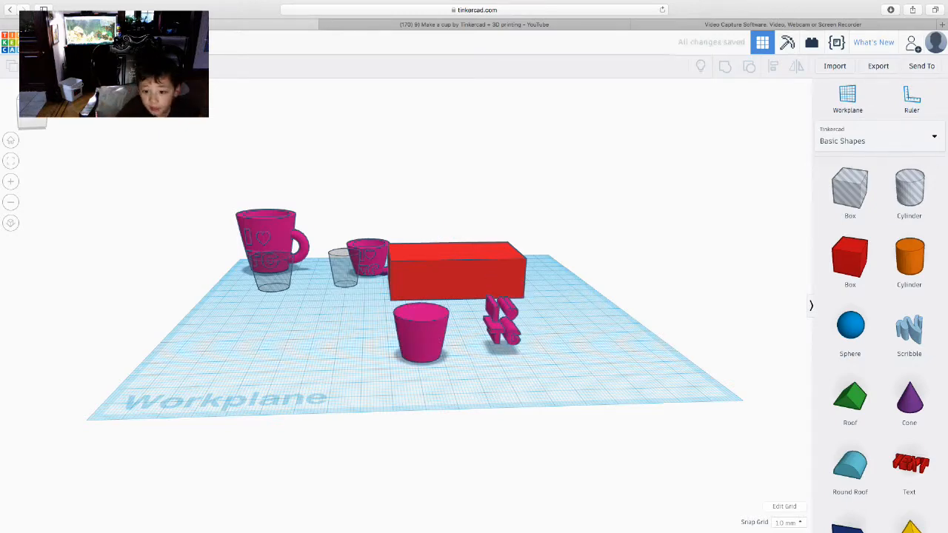
key(super+z)
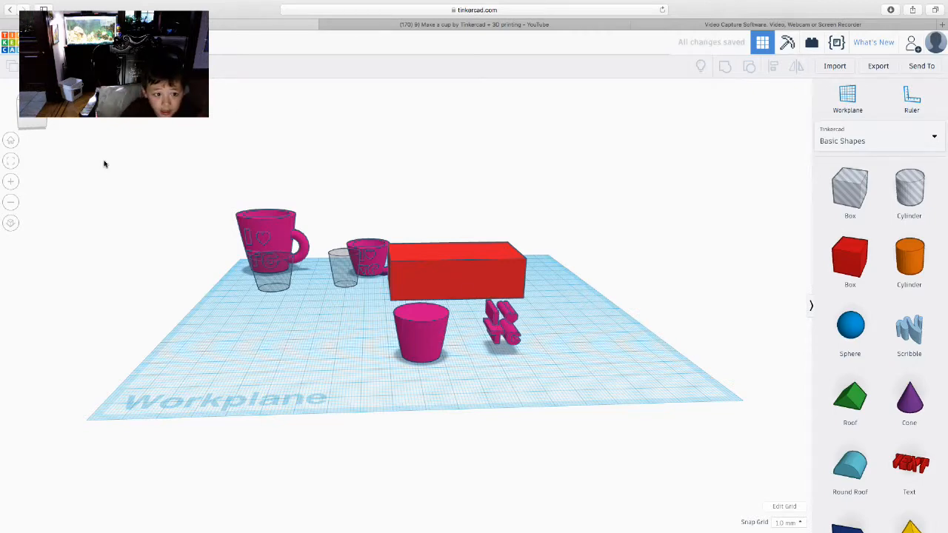
Step: Redo moving the letters onto the front of the small cup body and placing the red box over both
mouse_move(32, 111)
mouse_down()
mouse_move(41, 115)
mouse_move(15, 113)
mouse_move(33, 117)
mouse_up()
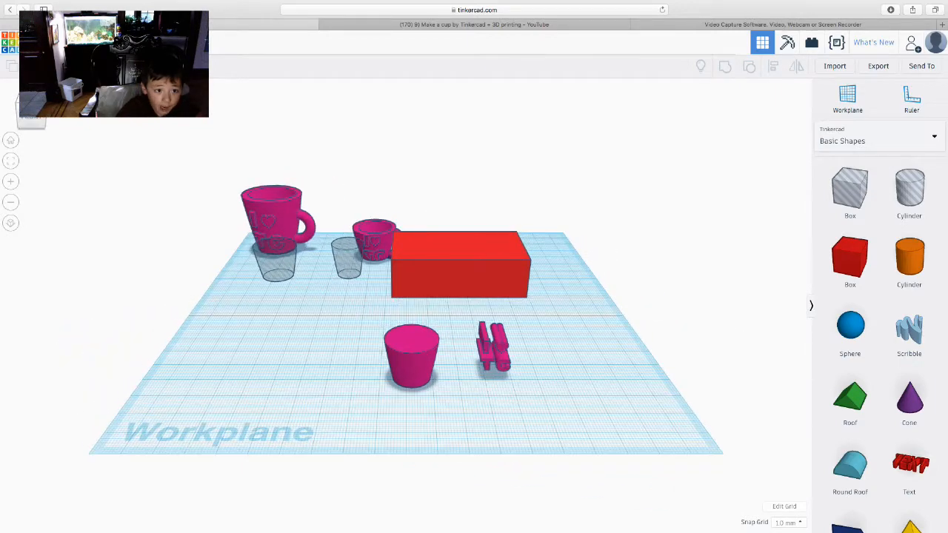
key(super+z)
key(super+z)
key(super+z)
key(super+z)
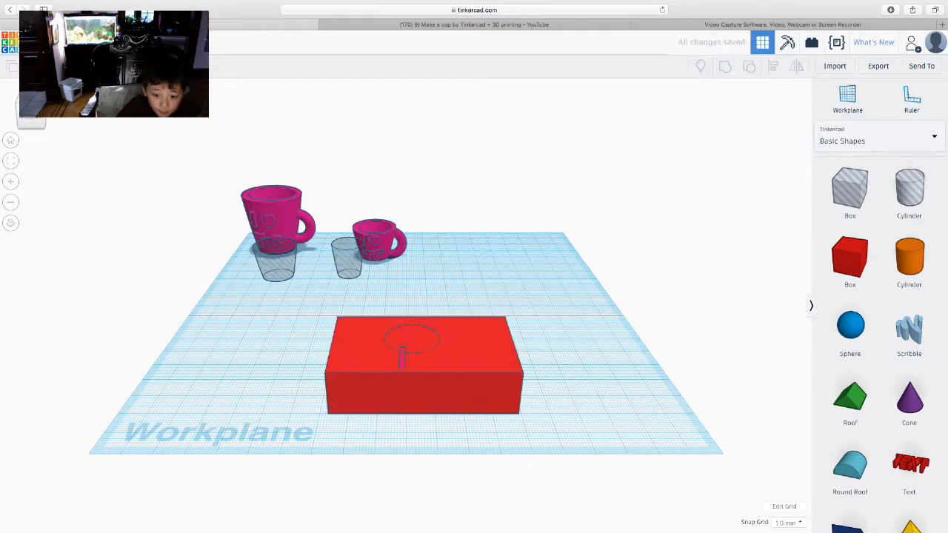
Step: Redo moving the larger cup-shaped hole around the pink cup body inside the red box and adjusting its fit
key(super+z)
key(super+z)
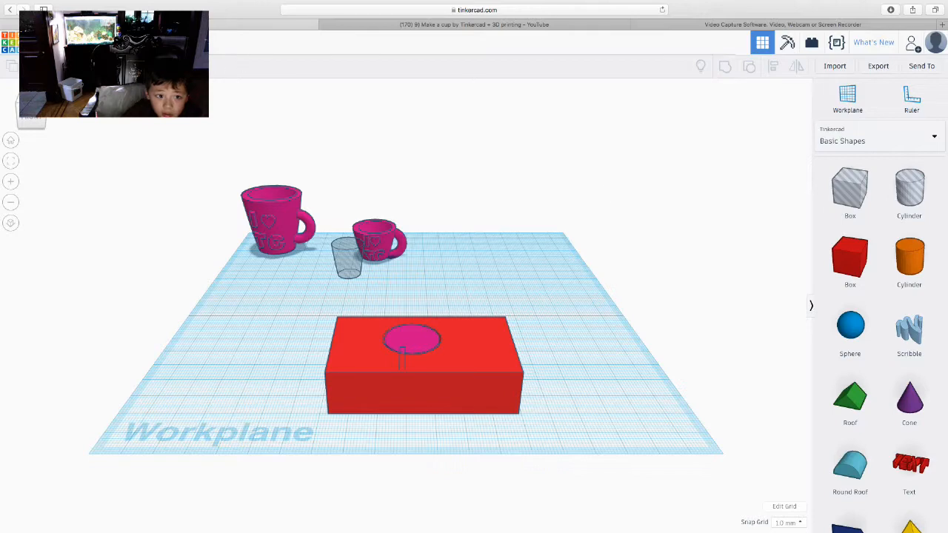
key(super+z)
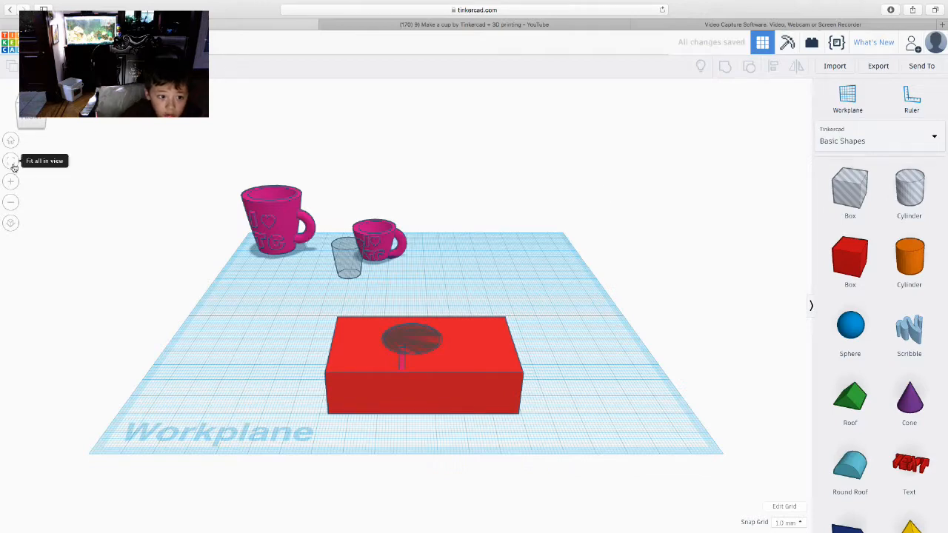
click(11, 161)
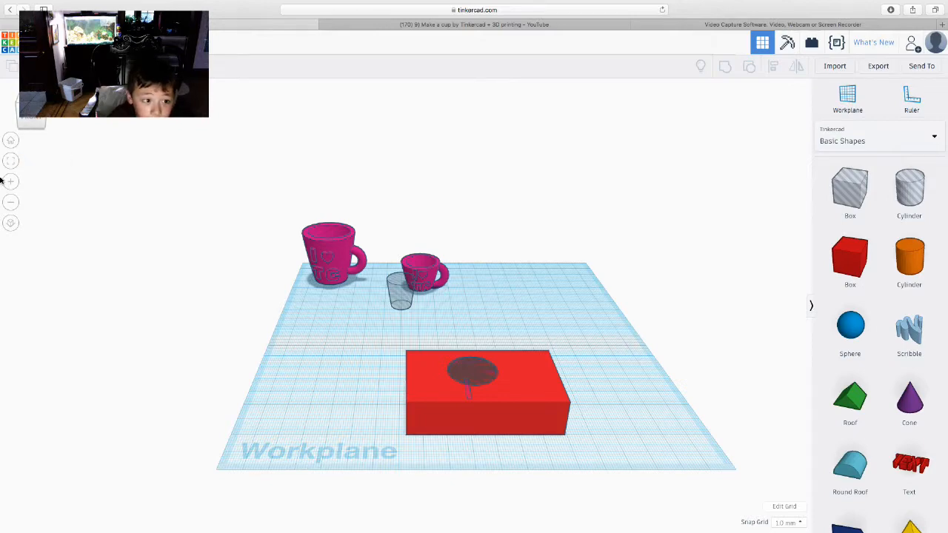
click(11, 181)
click(12, 181)
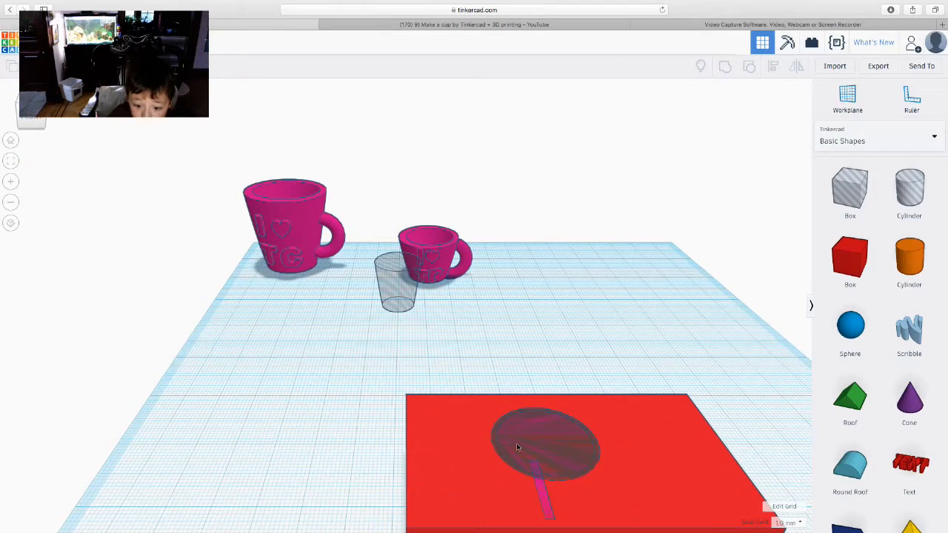
drag(382, 369, 495, 465)
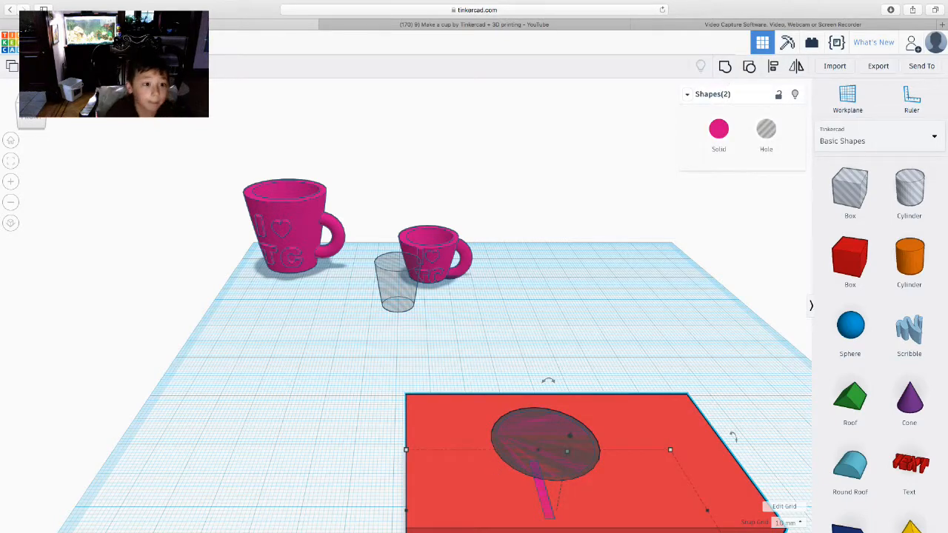
key(super+g)
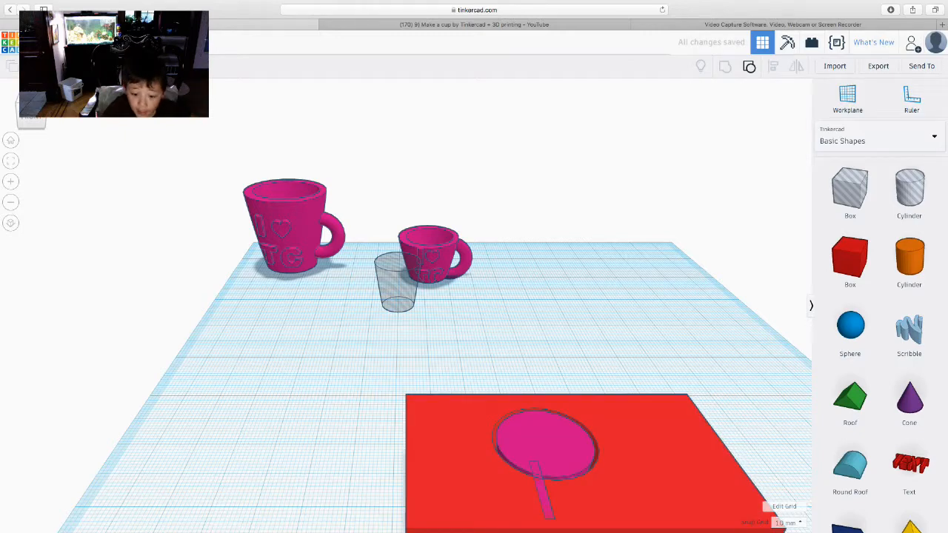
Step: Redo moving the smaller cup-shaped hole forward behind the cup and converting the red box to a hole
key(super+z)
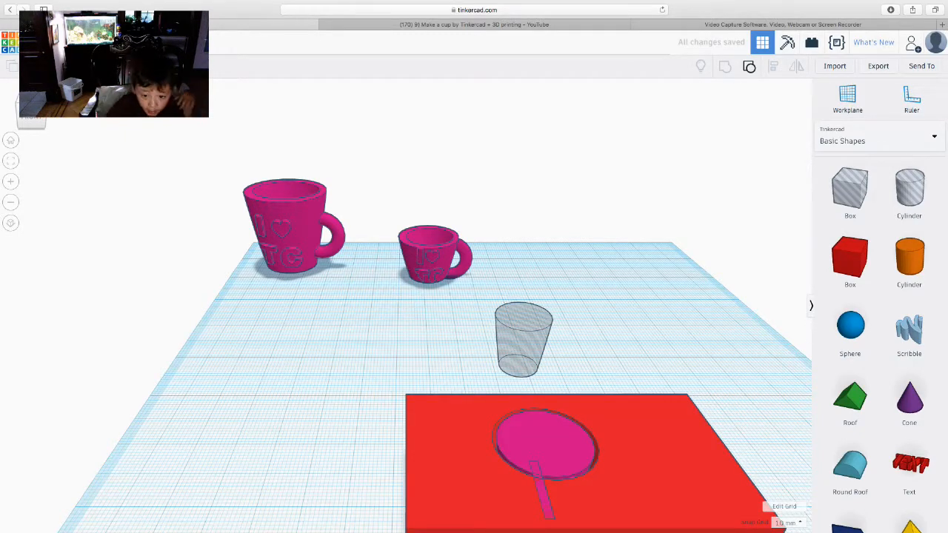
key(super+z)
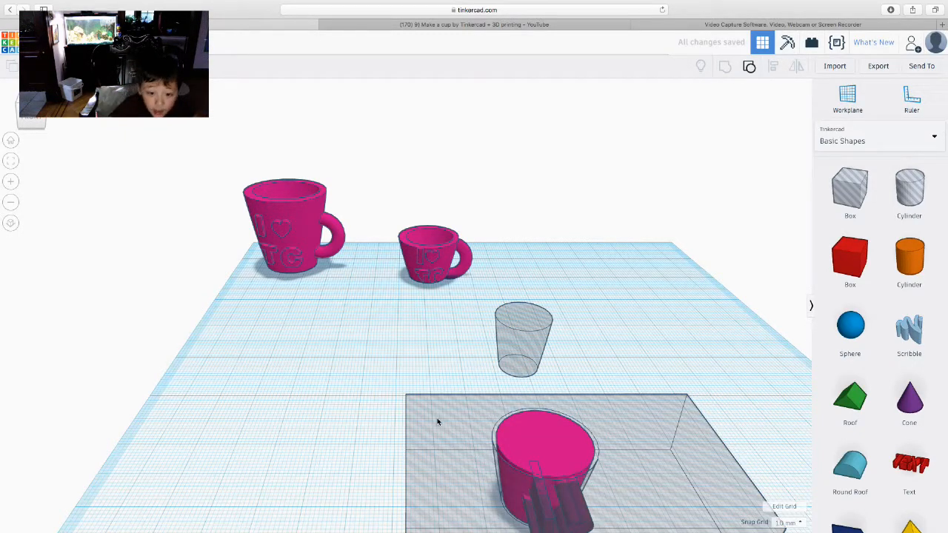
scroll(445, 421, up, 3)
scroll(326, 278, down, 5)
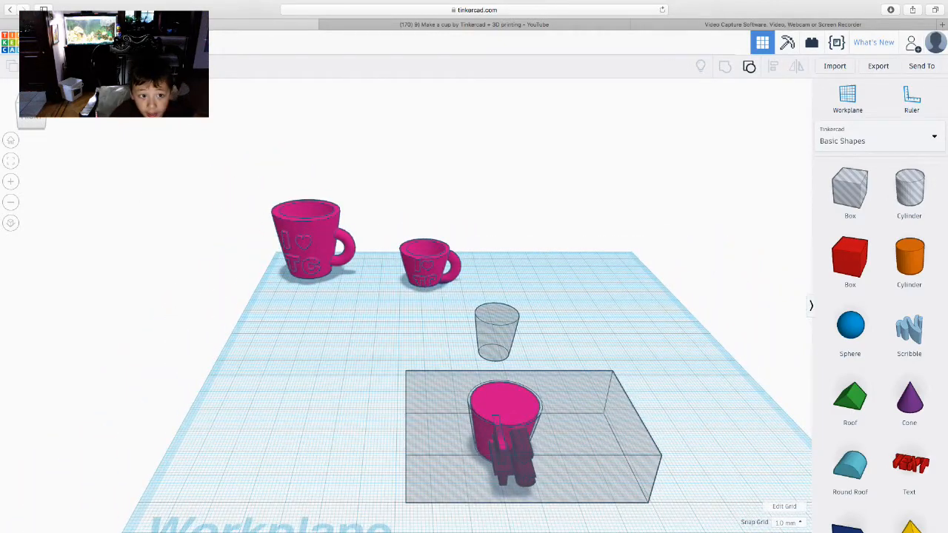
Step: Redo grouping the letters, cup body and holes into a lettered cup and adding a blue torus beside it
key(super+g)
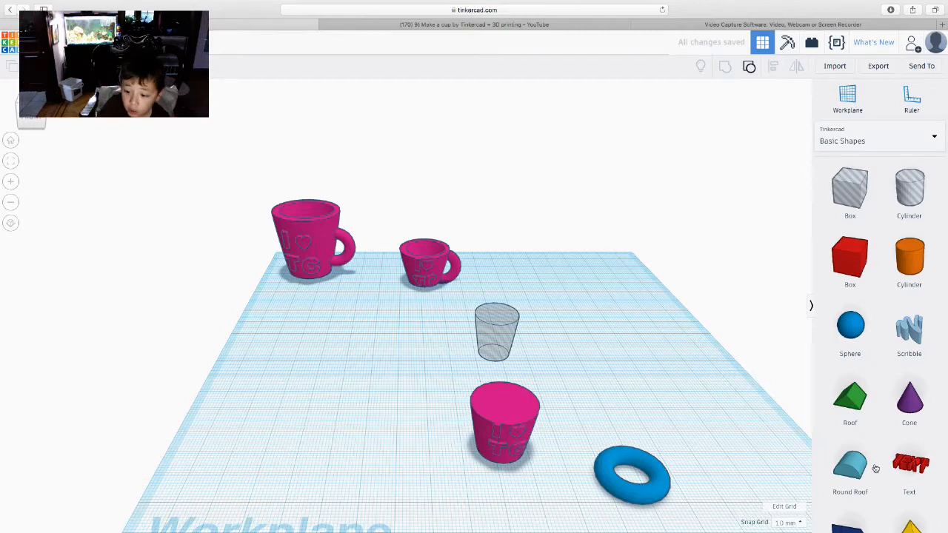
scroll(876, 468, down, 6)
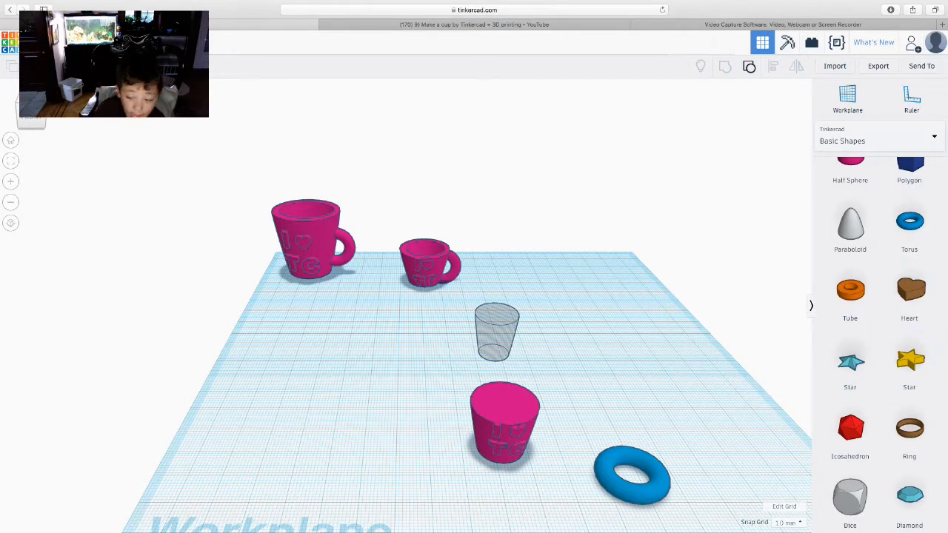
Step: Redo shrinking the blue torus and turning it upright beside the lettered cup
key(super+z)
key(super+z)
key(super+z)
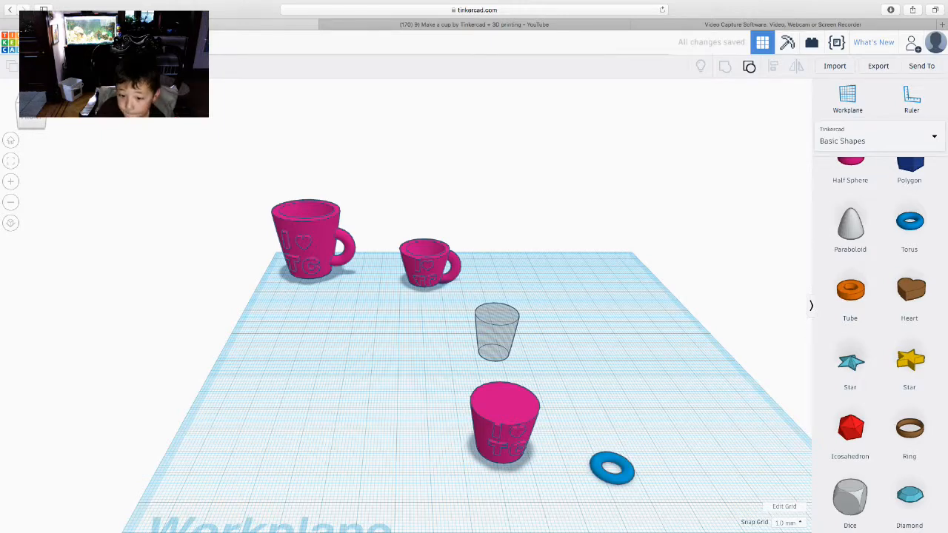
key(super+z)
key(super+z)
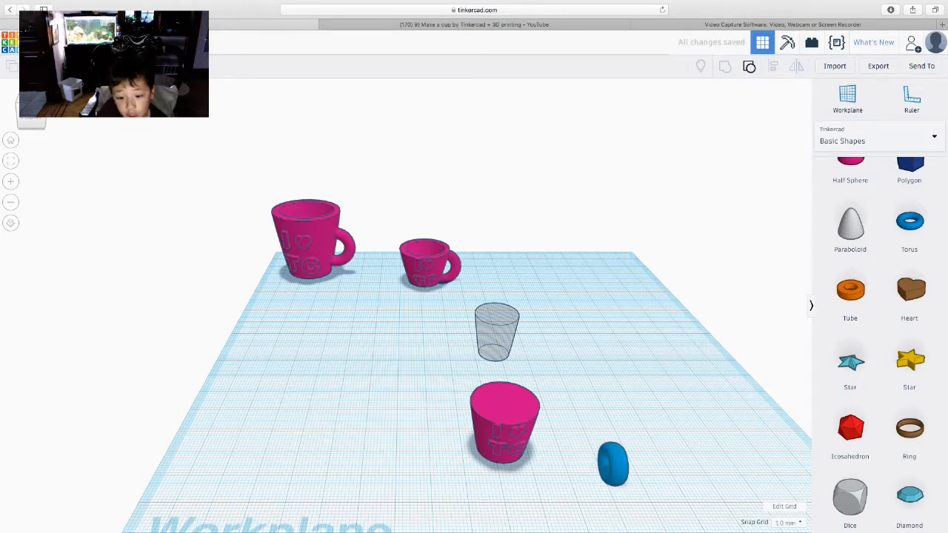
Step: Redo attaching the torus to the lettered cup as a handle and moving the smaller cup-shaped hole inside the cup
key(super+z)
key(super+z)
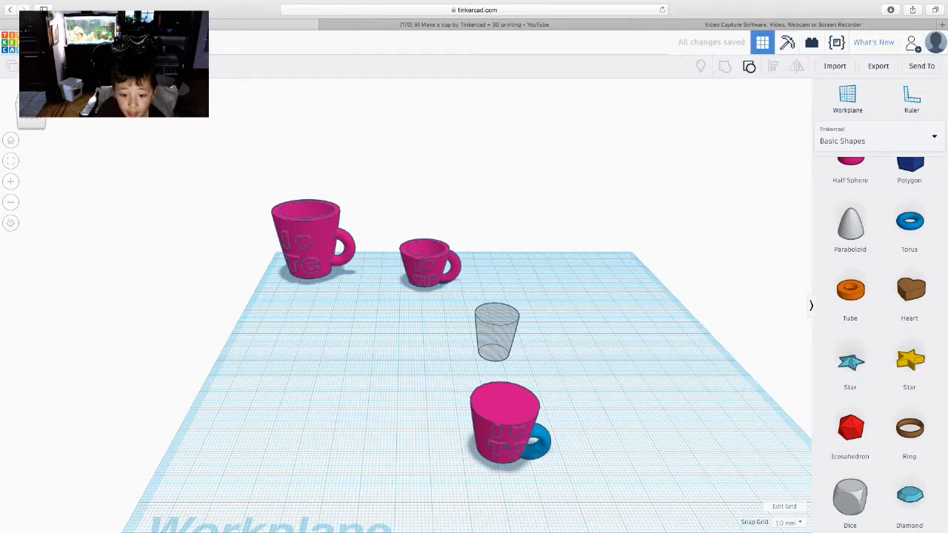
key(super+z)
key(super+z)
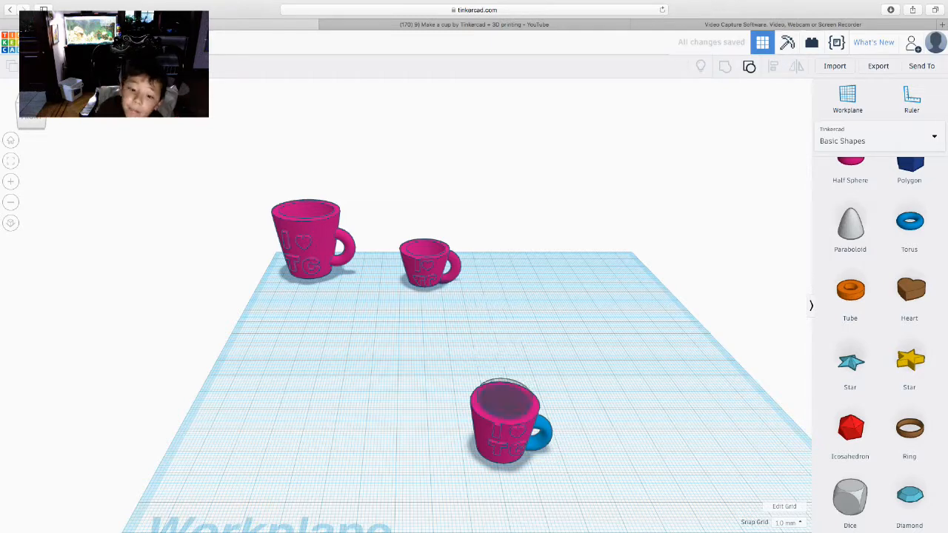
Step: Redo grouping the cup, handle and inner hole into one pink mug and moving it back beside the other two mugs
scroll(518, 416, up, 2)
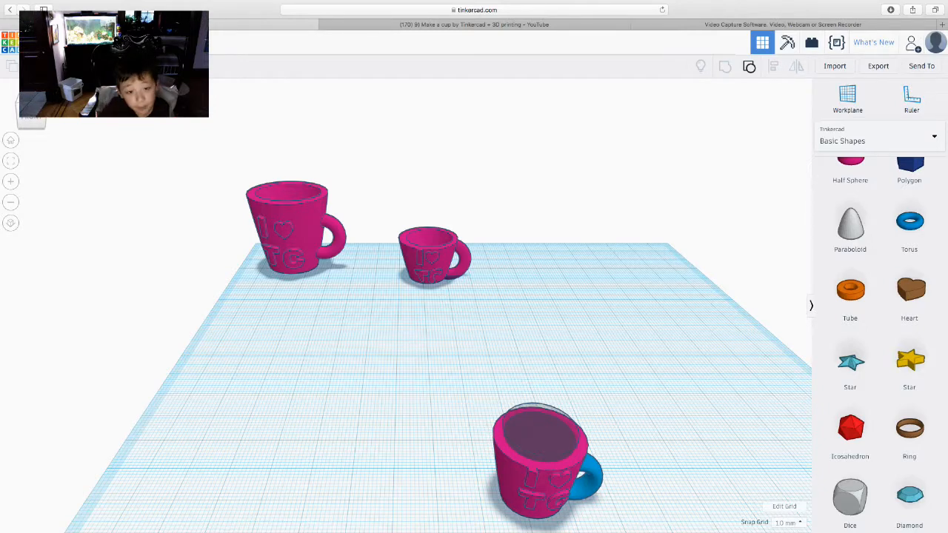
key(ctrl+g)
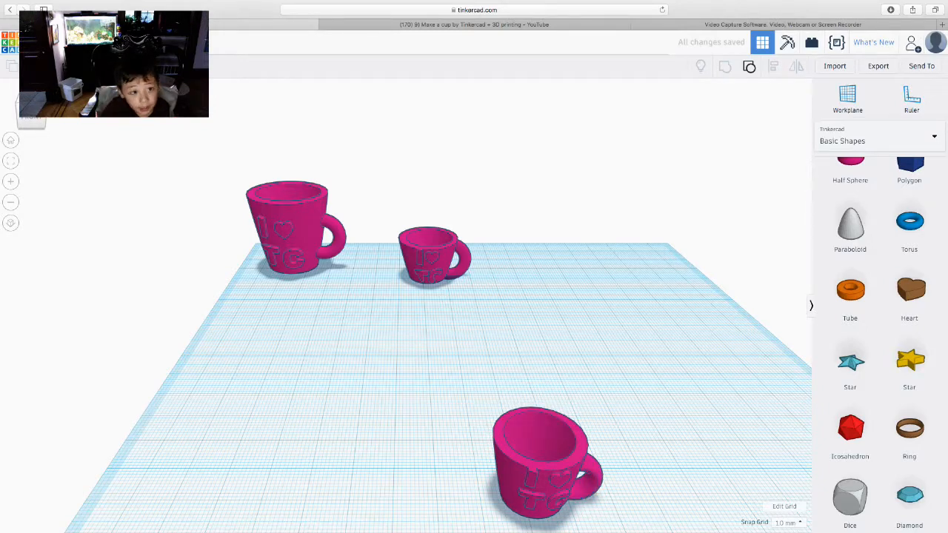
key(ctrl+z)
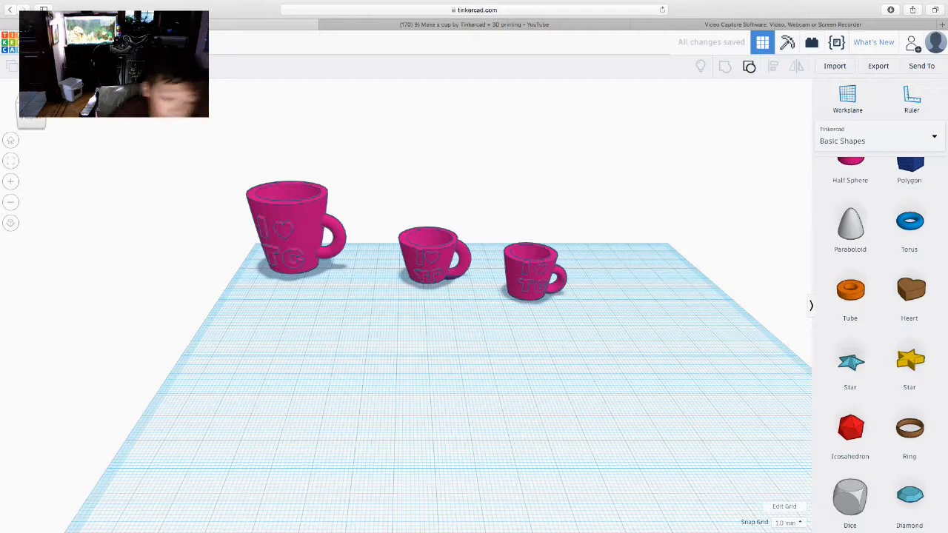
Step: Redo shifting the three pink mugs, swapping them for the yellow animals, adding a third animal and bringing the mugs back in front
key(ctrl+z)
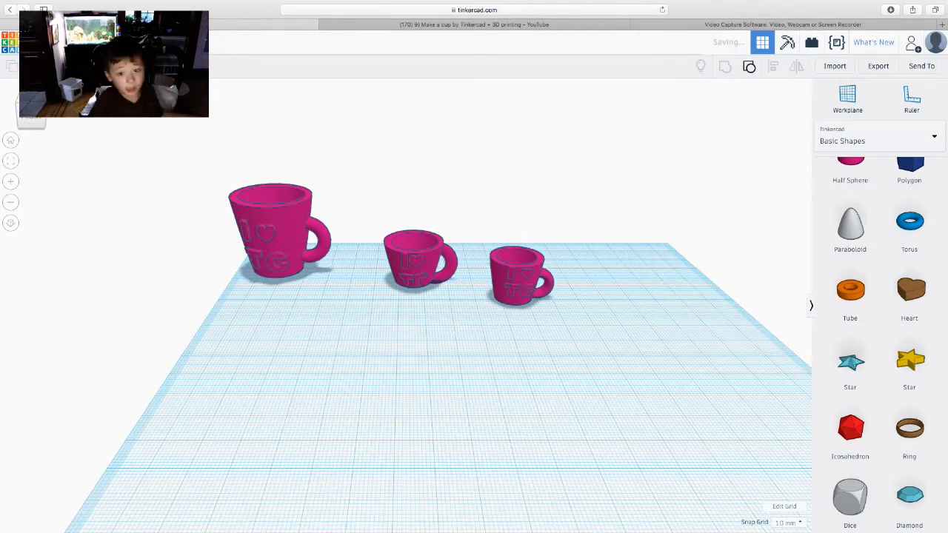
key(ctrl+z)
key(ctrl+z)
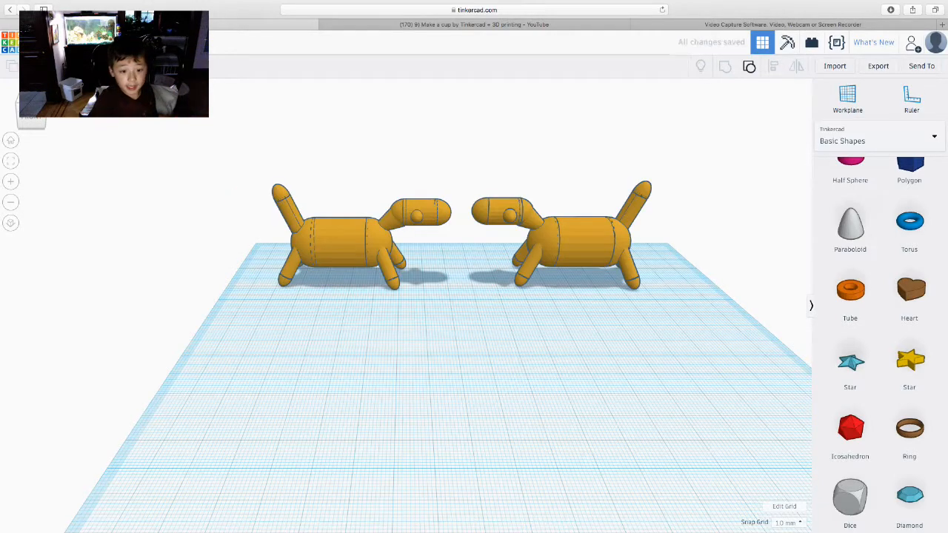
key(ctrl+z)
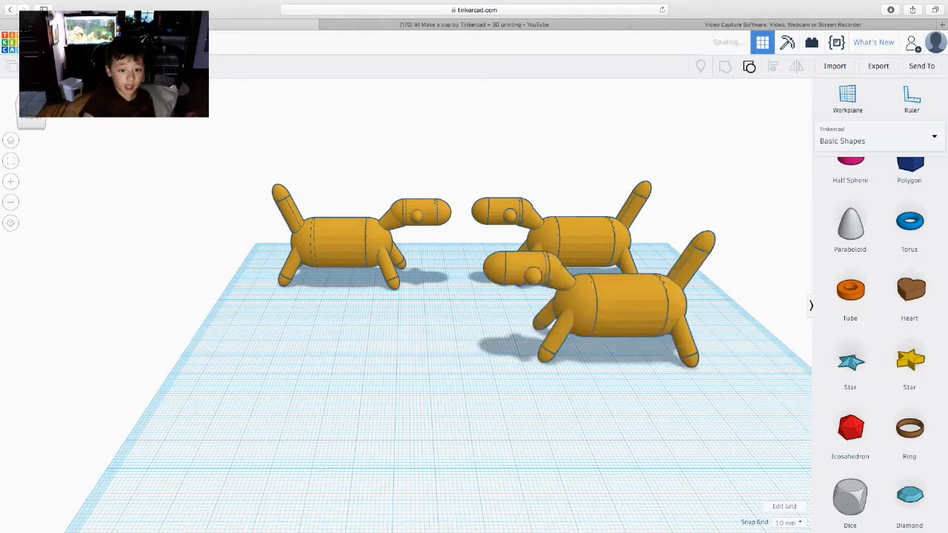
key(ctrl+z)
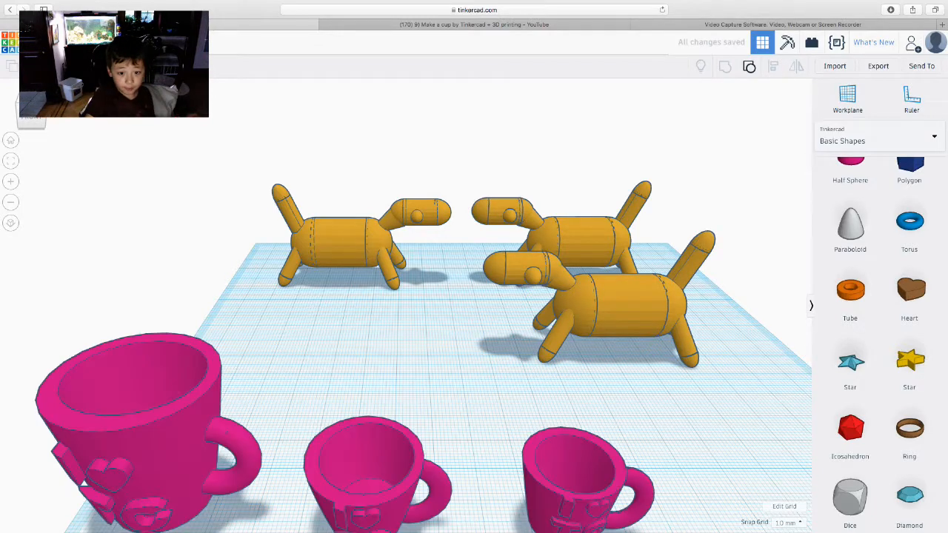
Step: Redo removing the yellow animals and placing the three pink mugs at the back of the workplane
key(ctrl+z)
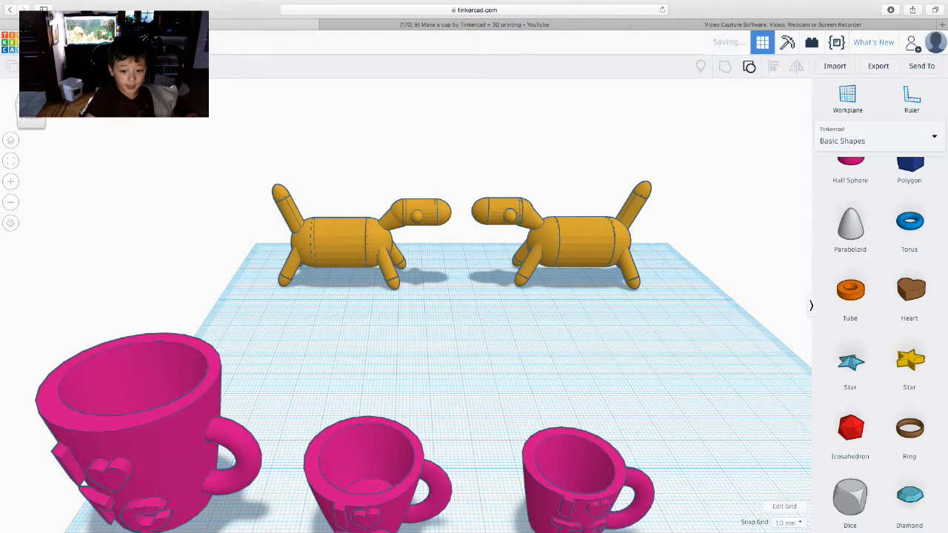
key(ctrl+z)
key(ctrl+z)
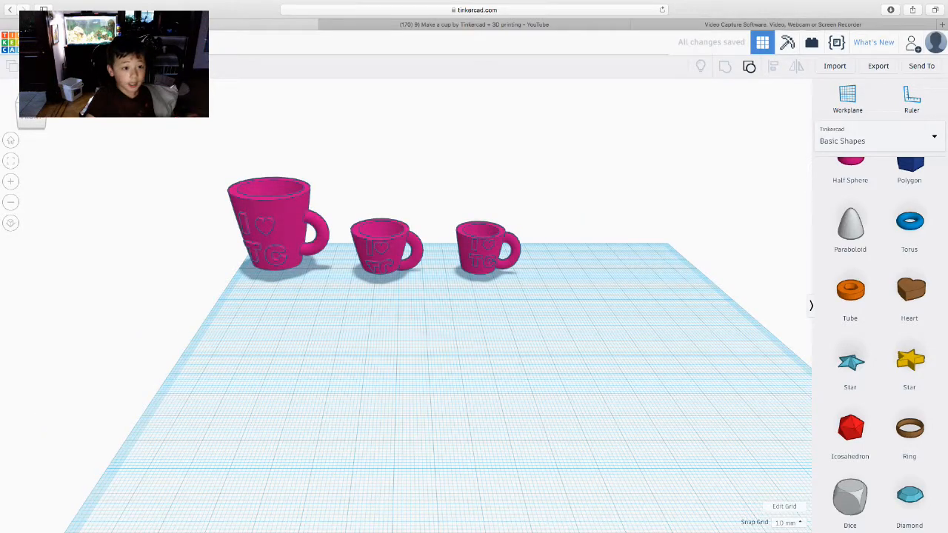
Step: Move the three grouped cups forward from the workplane's back edge and box-select the whole group
scroll(404, 263, down, 3)
drag(402, 261, 476, 342)
scroll(478, 345, down, 2)
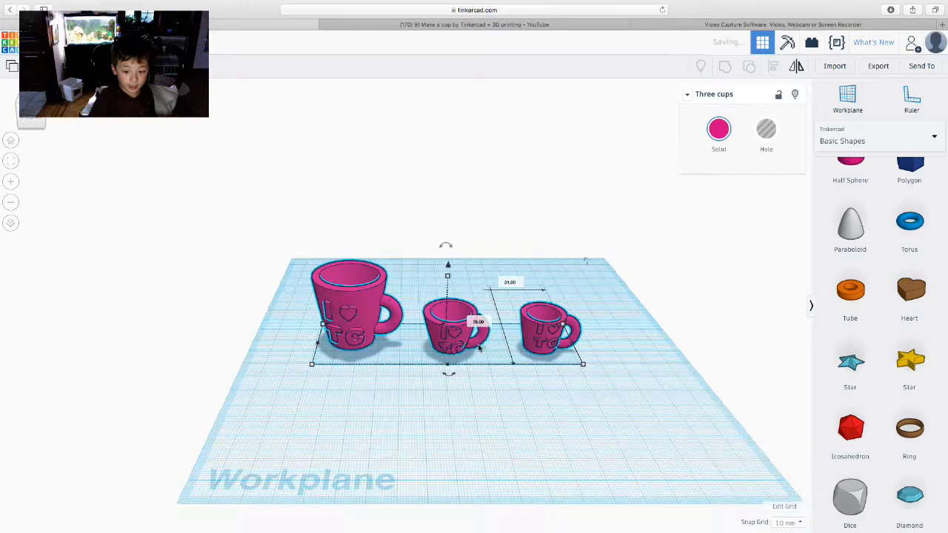
scroll(489, 389, up, 4)
scroll(489, 390, down, 5)
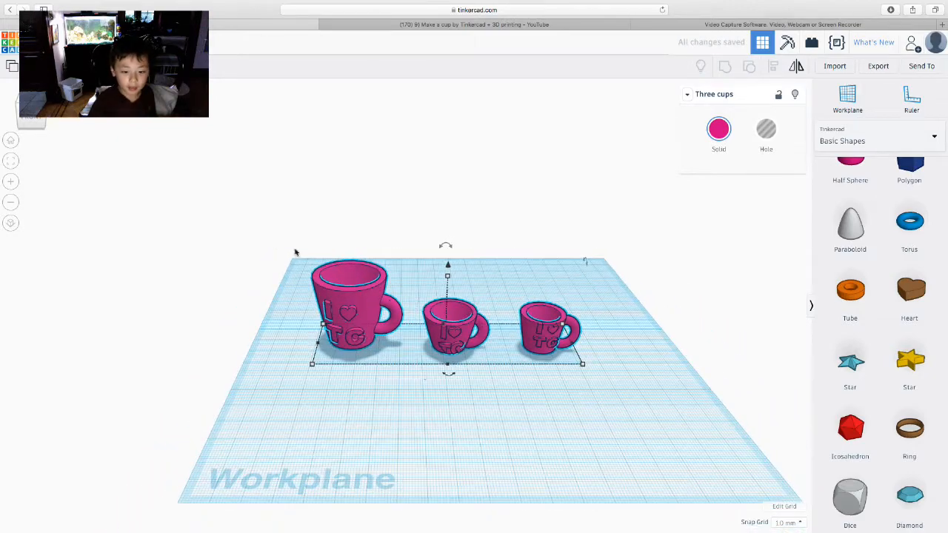
drag(276, 242, 661, 420)
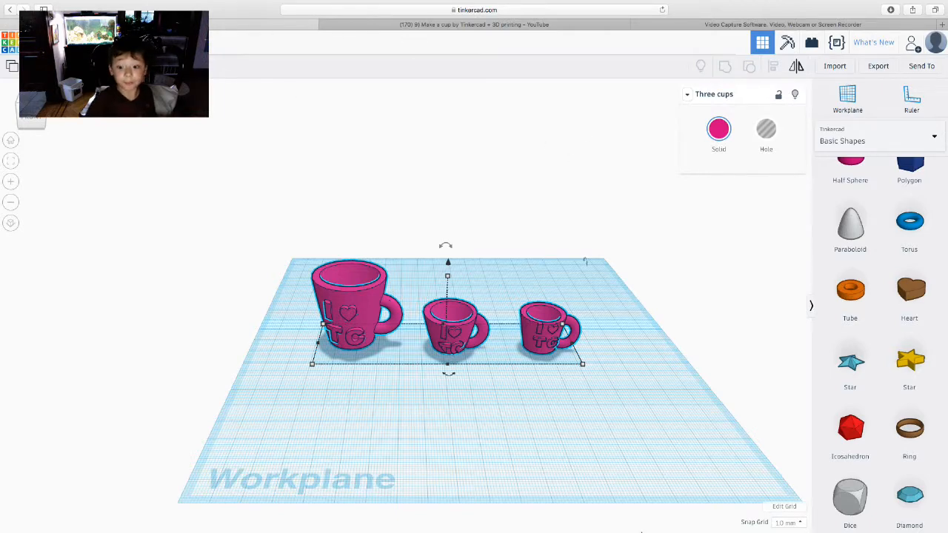
mouse_move(642, 530)
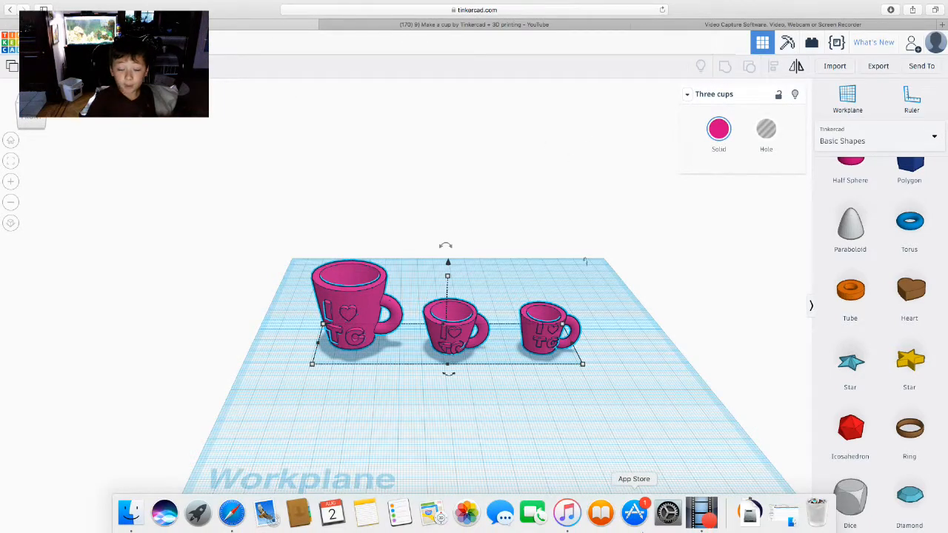